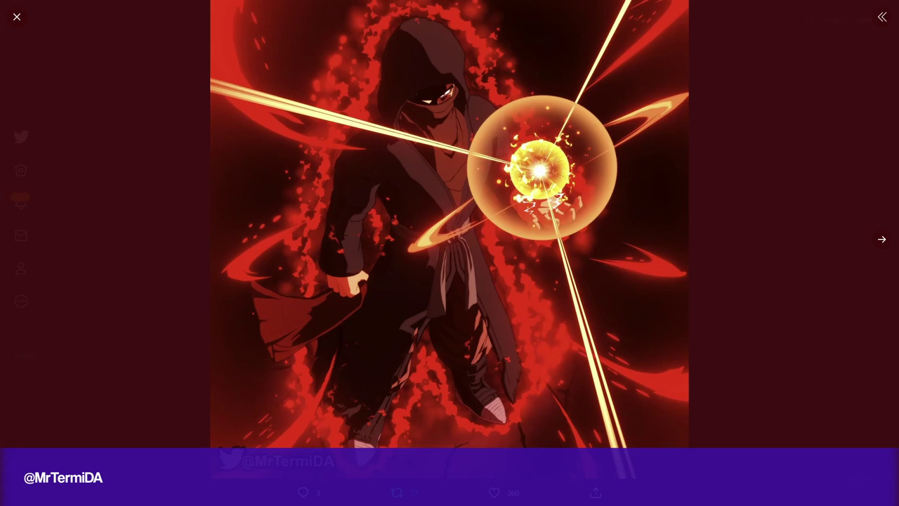
Step: Advance to the next artwork of the hooded figure in the post
key(Right)
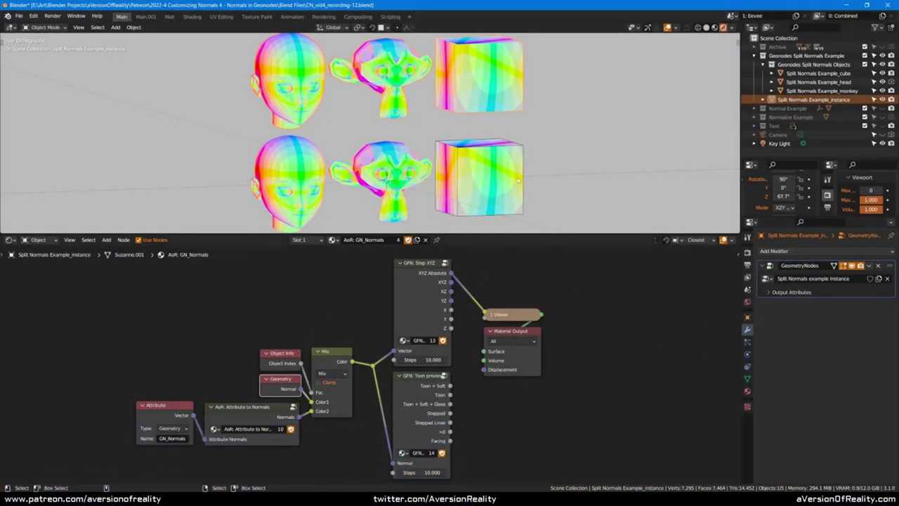
Step: Select the monkey in the viewport and inspect its modifier stack
click(519, 180)
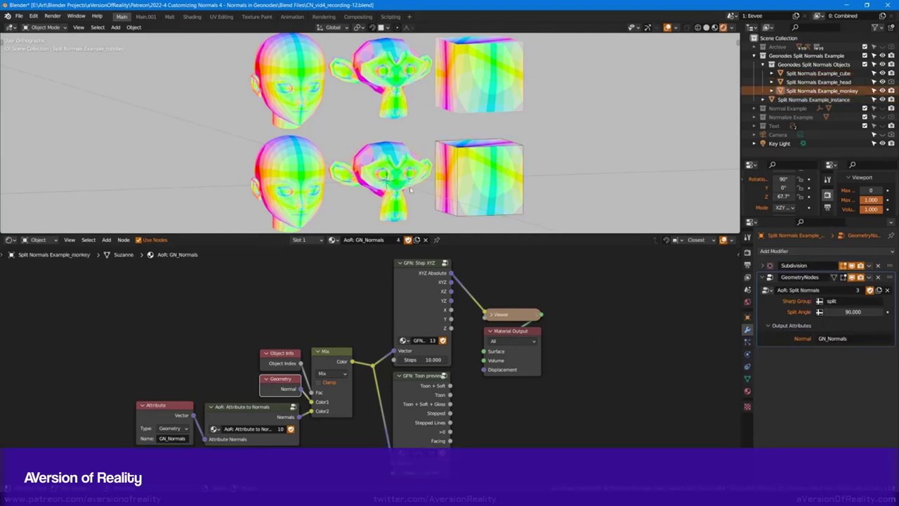
ctrl+shift+click(422, 401)
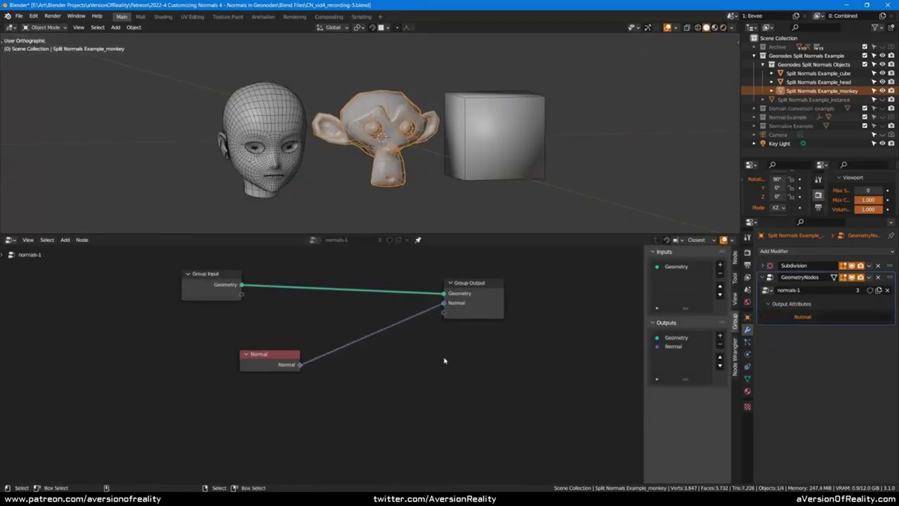
Step: Adjust the node view and viewport shading to show the monkey beside the normals-1 group
middle_drag(446, 356, 463, 352)
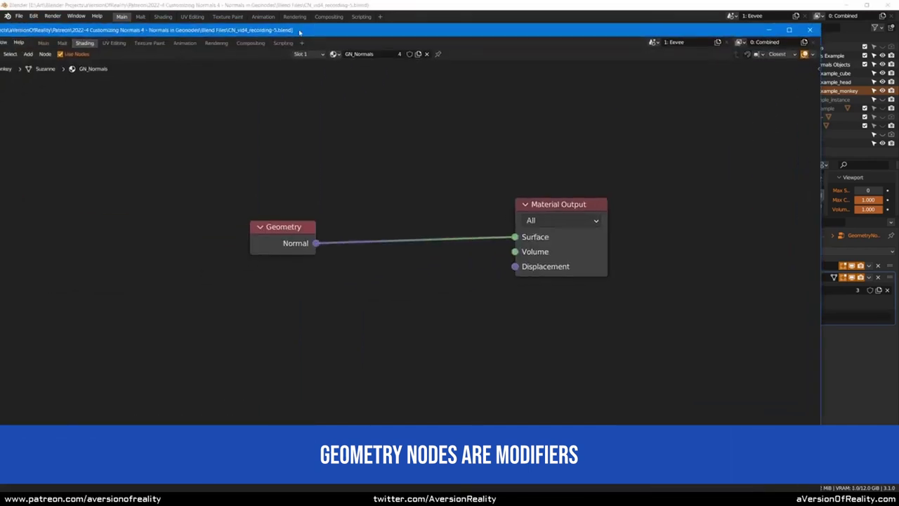
scroll(354, 145, down, 2)
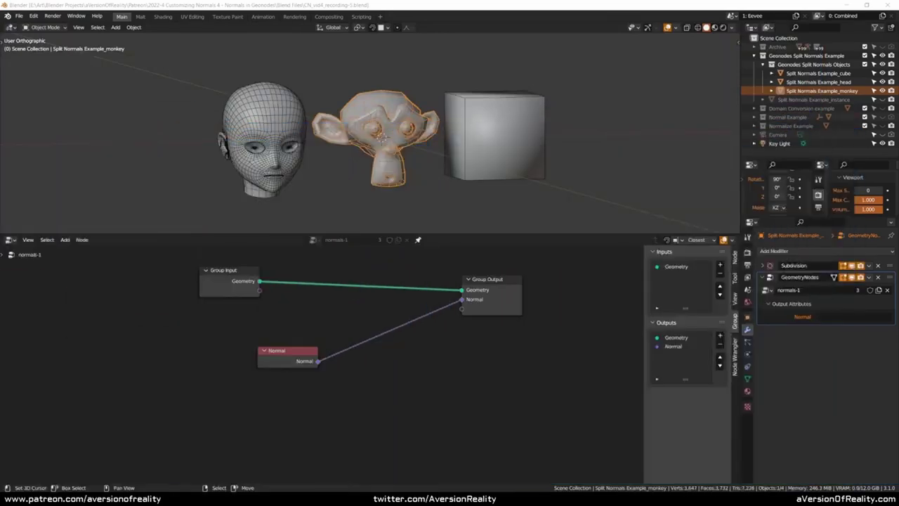
click(440, 4)
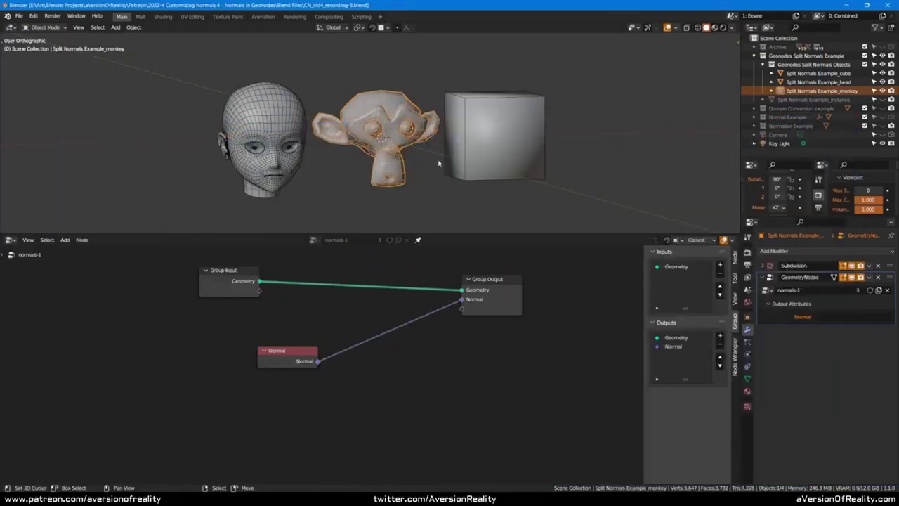
click(453, 97)
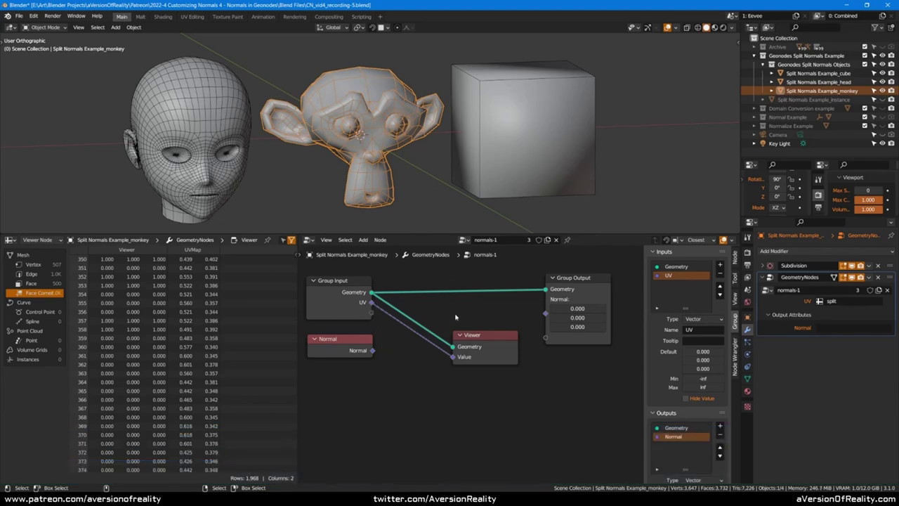
Step: Save the file and feed the UVMap attribute into the modifier's UV input
key(ctrl+s)
click(831, 301)
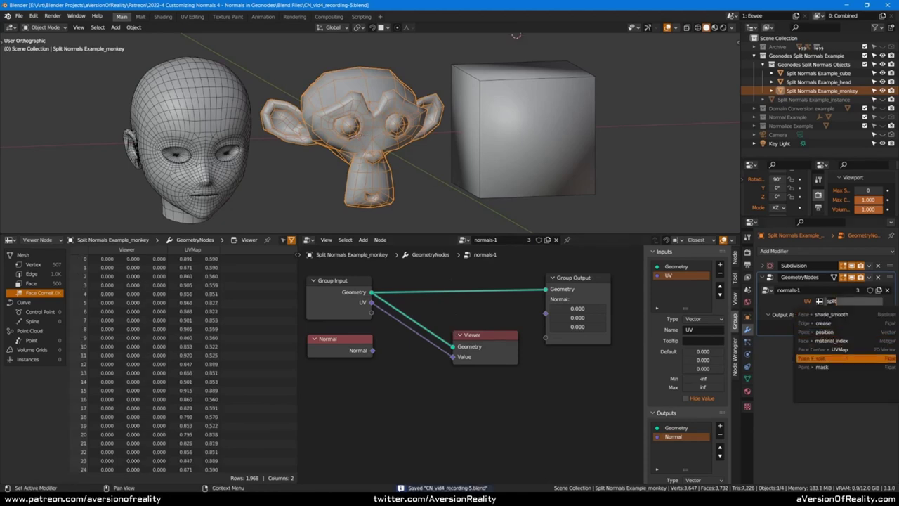
click(843, 349)
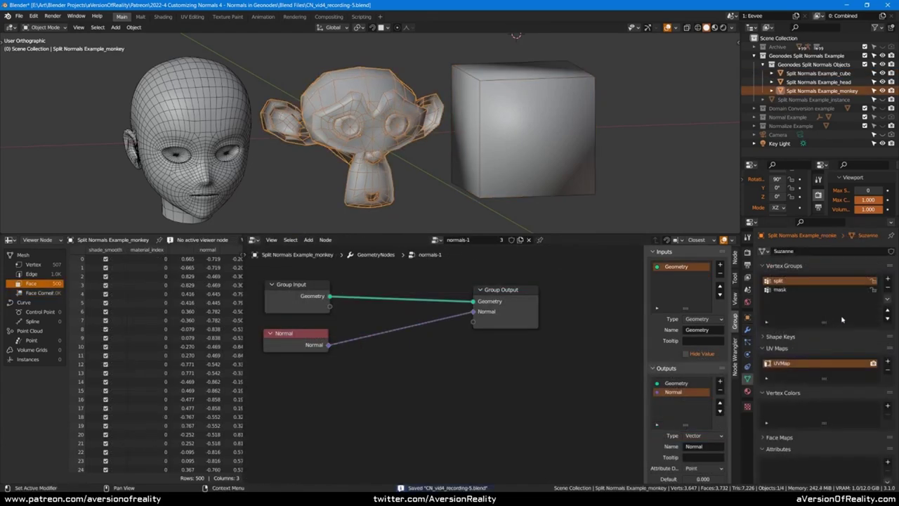
Step: Create the GN_Normals attribute on the monkey with Face Corner domain and Vector data type
scroll(791, 327, down, 5)
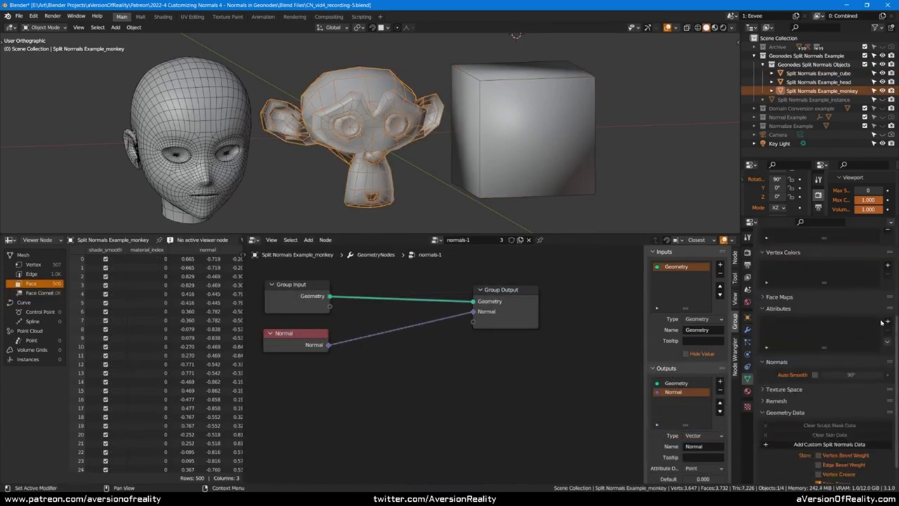
click(888, 322)
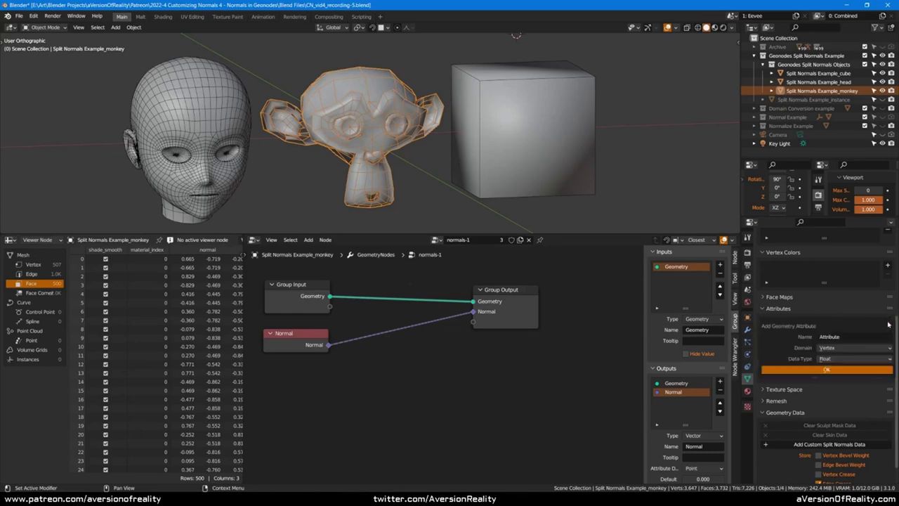
click(854, 337)
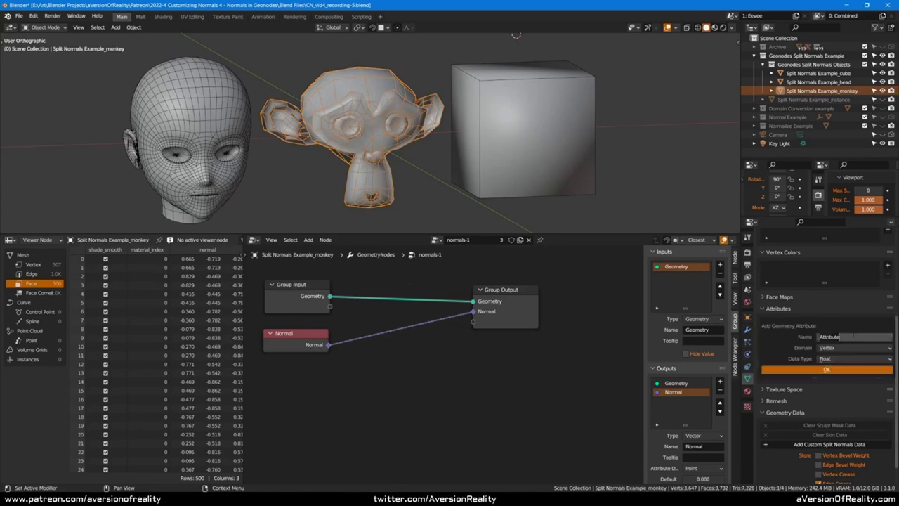
text(GN_N)
text(ormals)
key(Return)
click(854, 348)
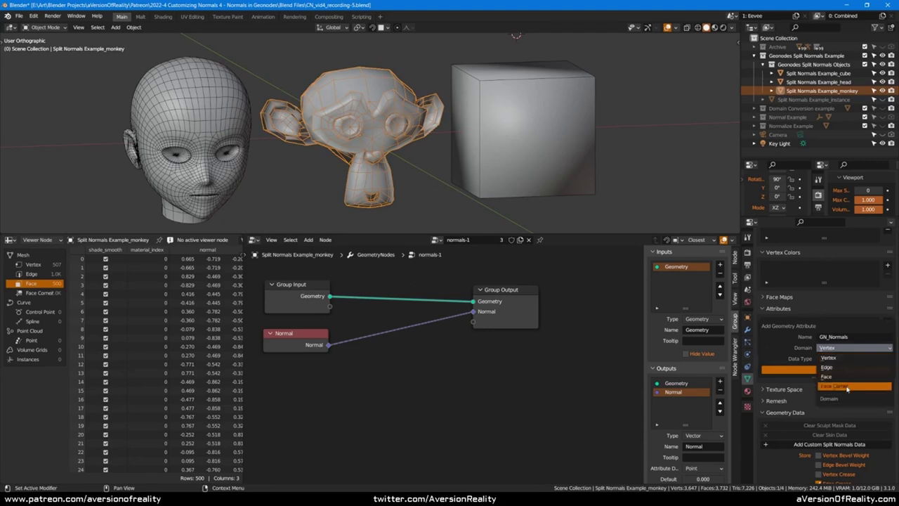
click(847, 386)
click(842, 358)
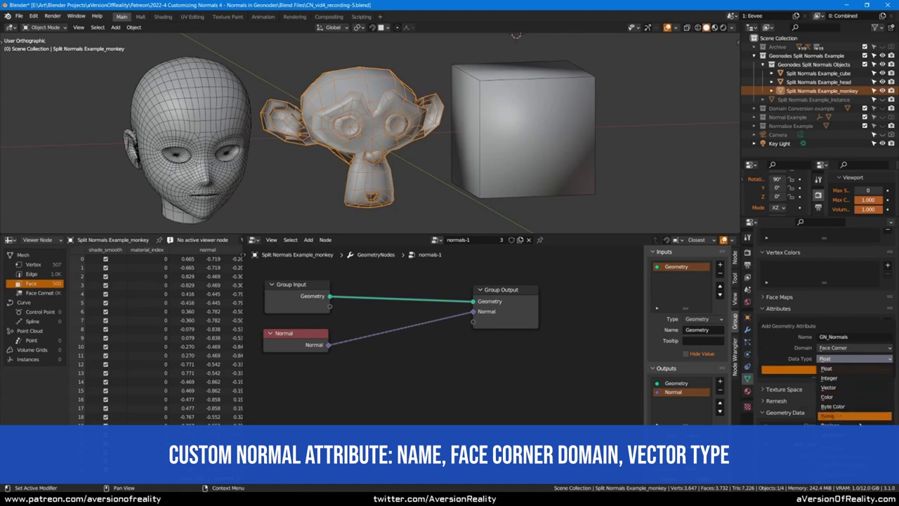
click(858, 391)
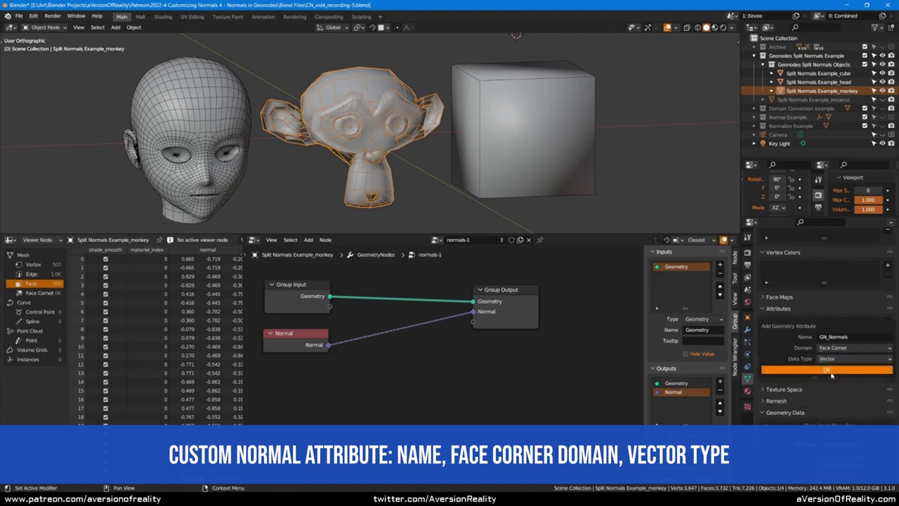
click(830, 372)
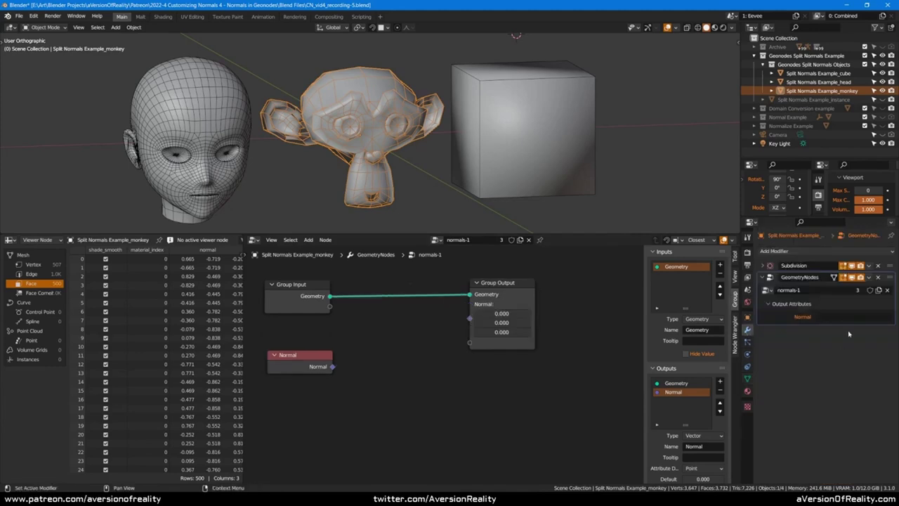
Step: Store the Normal output in GN_Normals and connect the Normal node to the Group Output
click(855, 319)
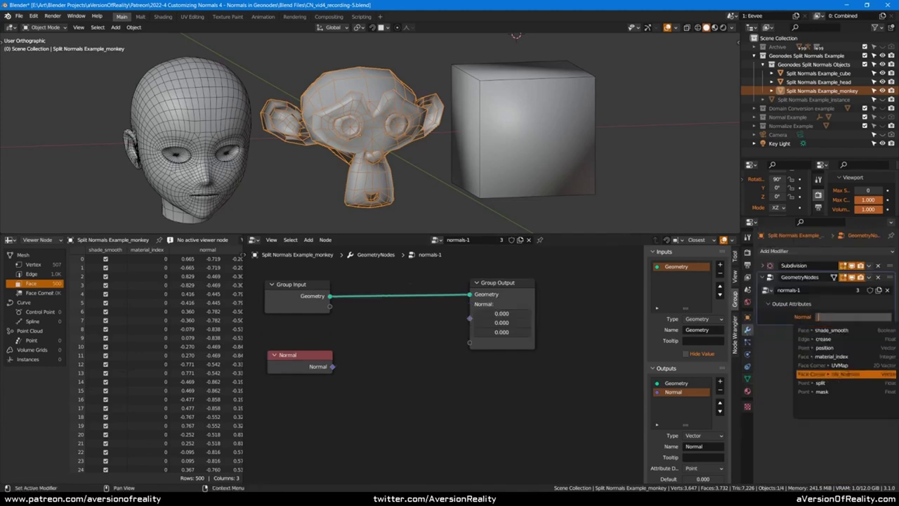
key(Return)
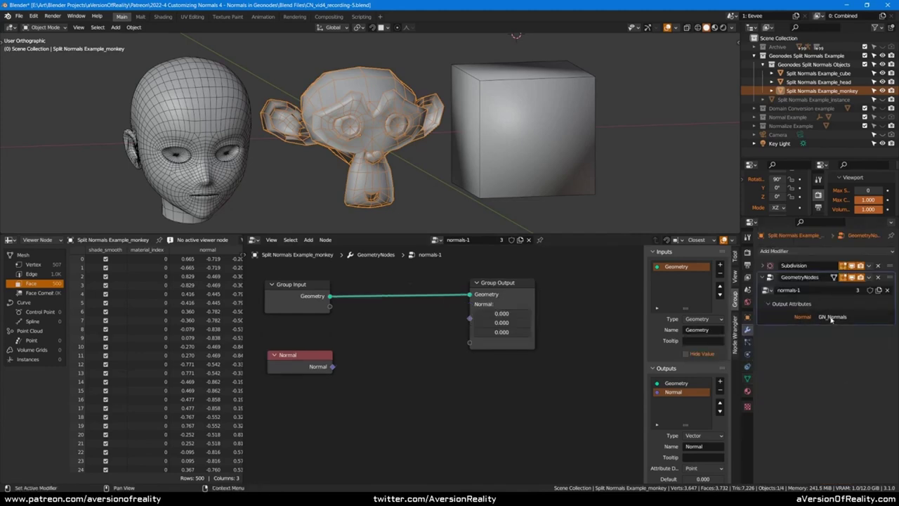
drag(333, 367, 486, 318)
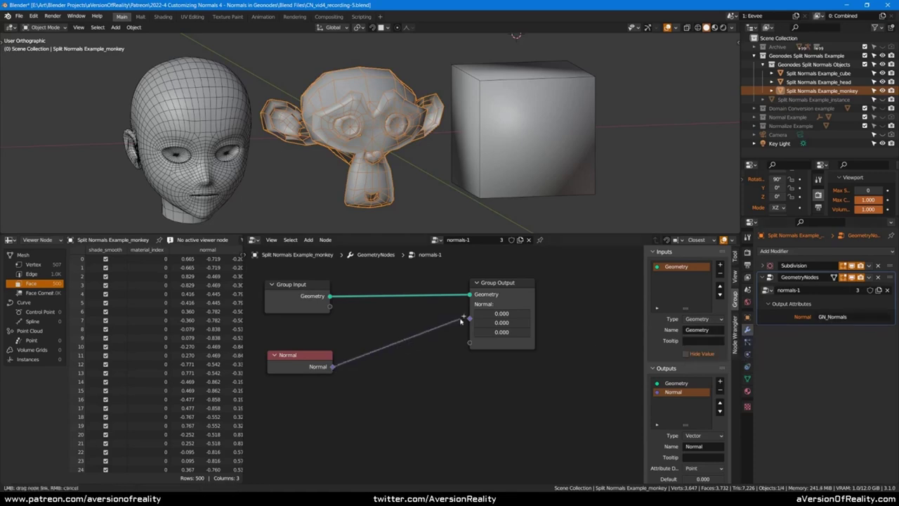
click(488, 316)
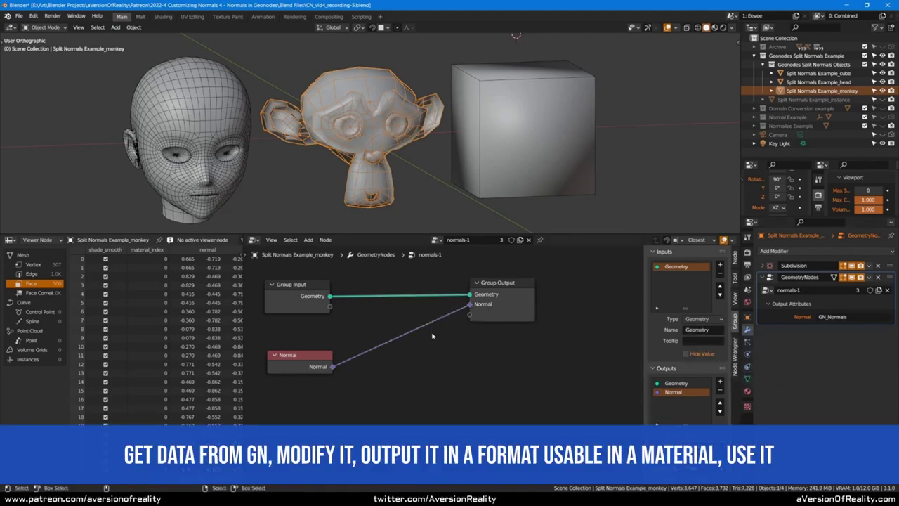
Step: Add a Normal group input, passed to the output, that reads the GN_Normals attribute
drag(329, 307, 470, 304)
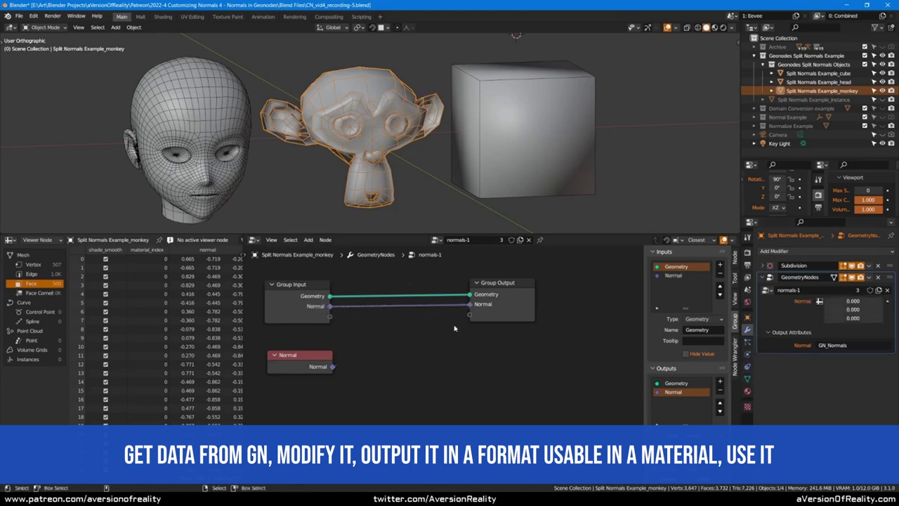
click(819, 302)
click(823, 300)
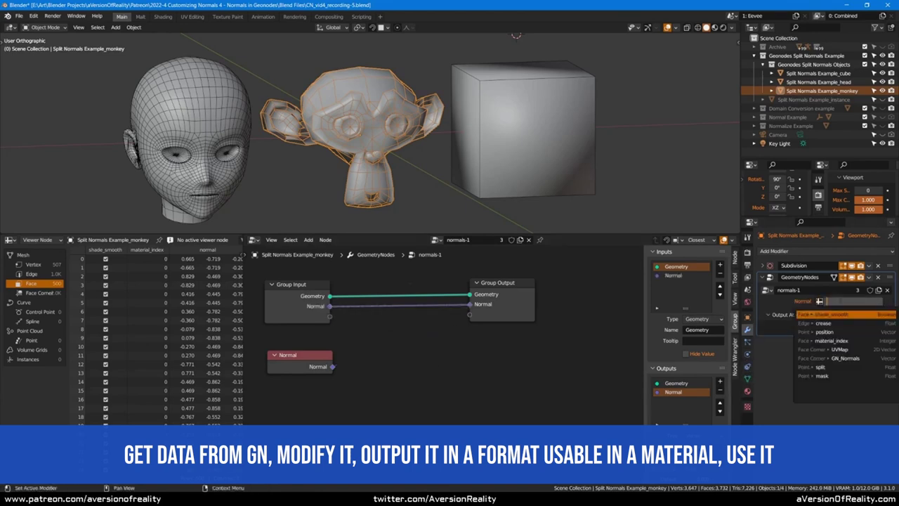
click(845, 359)
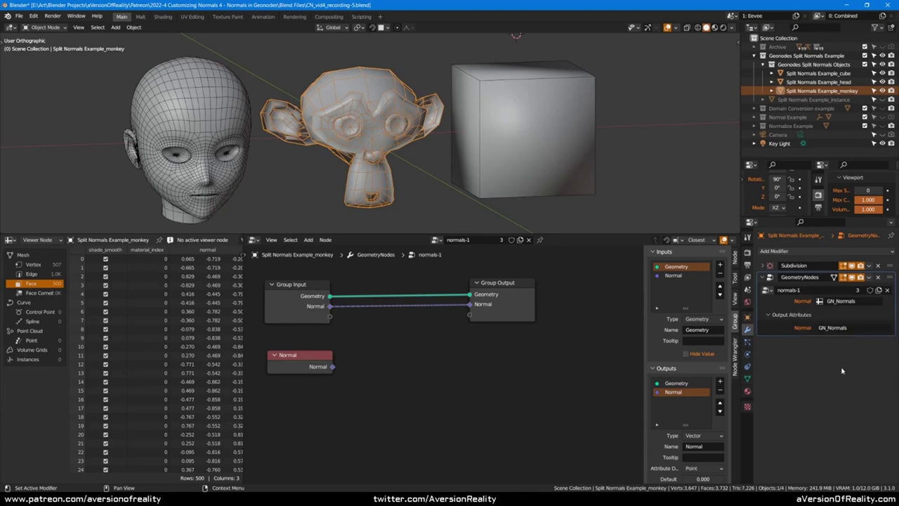
click(847, 328)
key(Return)
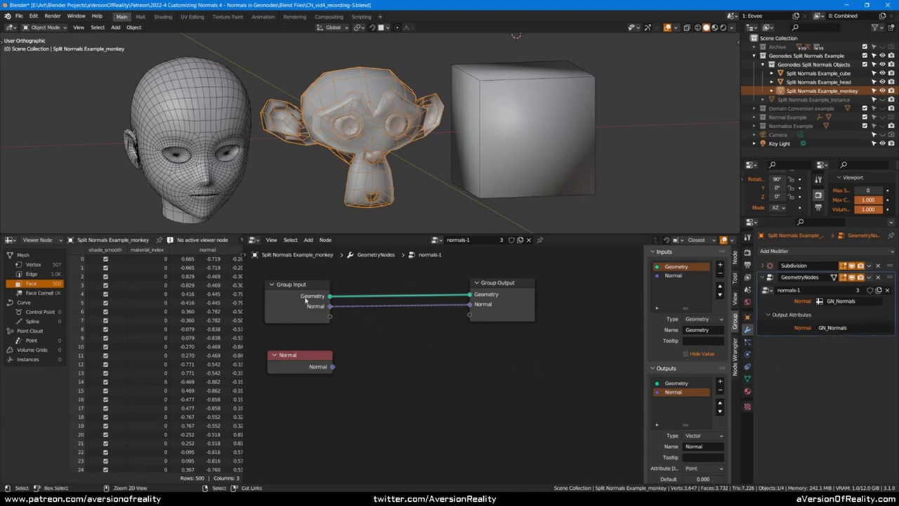
Step: Preview the Group Input normals in a Viewer node, save, and reconnect the Normal node
ctrl+shift+click(304, 299)
ctrl+shift+click(304, 300)
drag(372, 301, 503, 367)
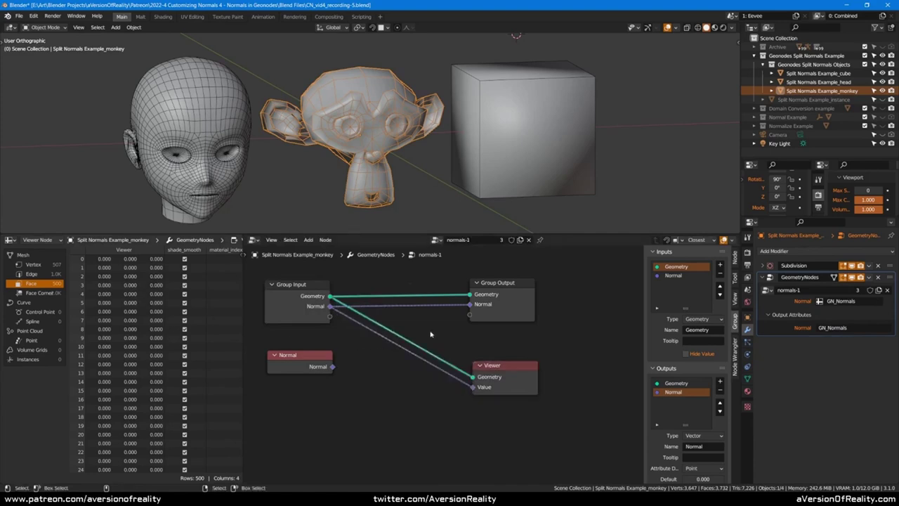
key(ctrl+s)
drag(505, 365, 494, 341)
drag(333, 367, 470, 307)
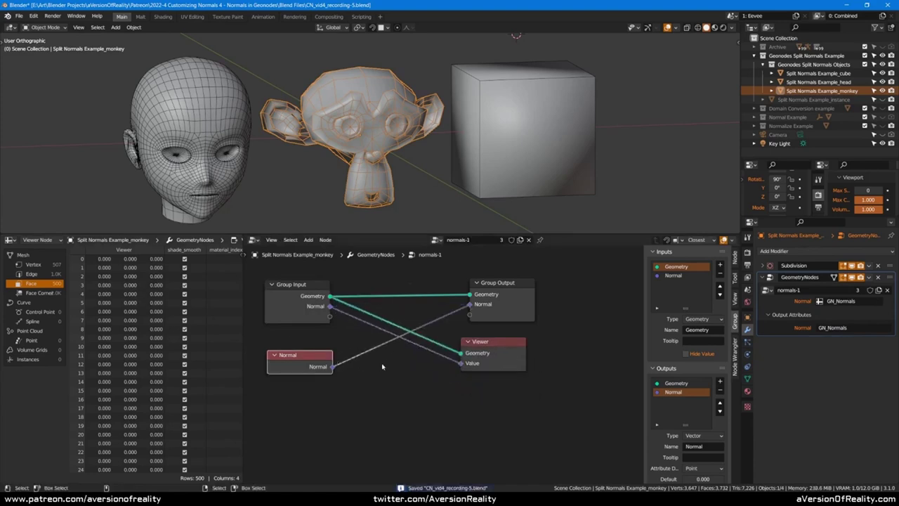
Step: Duplicate the GeometryNodes modifier and apply the copy to bake normals into GN_Normals
click(869, 278)
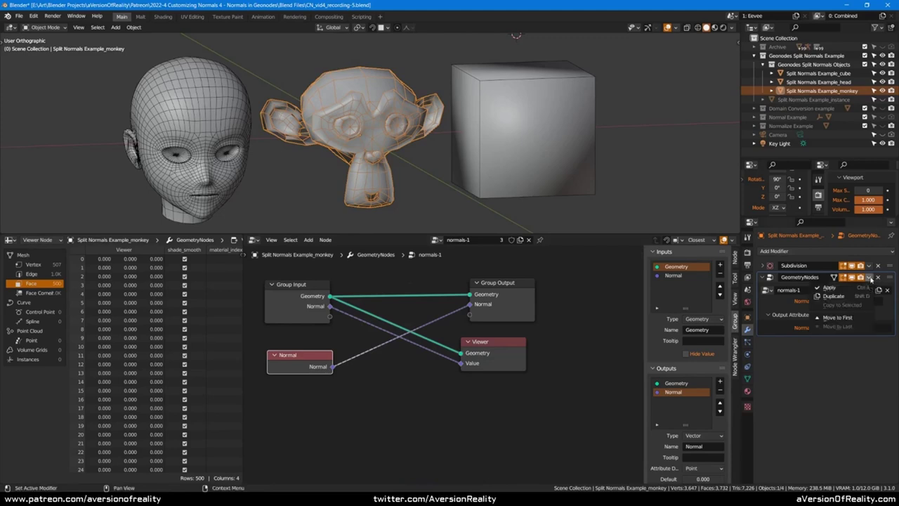
click(834, 295)
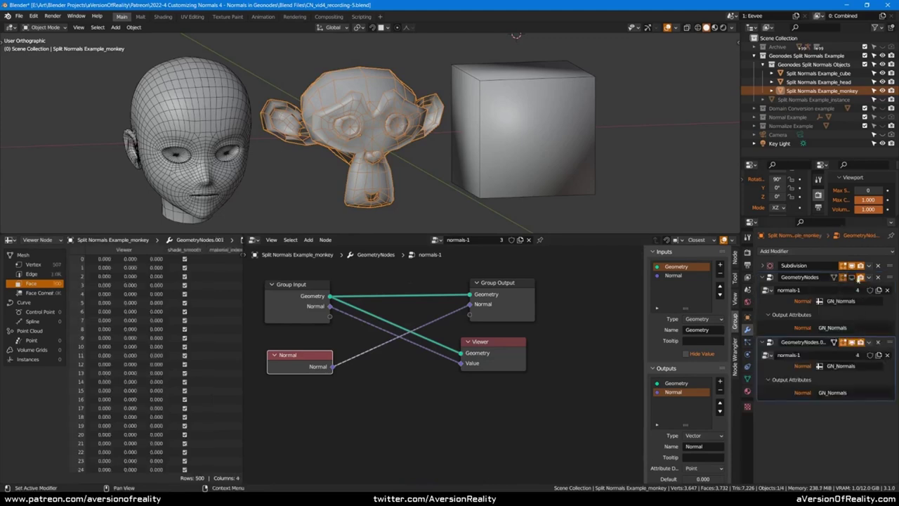
click(870, 342)
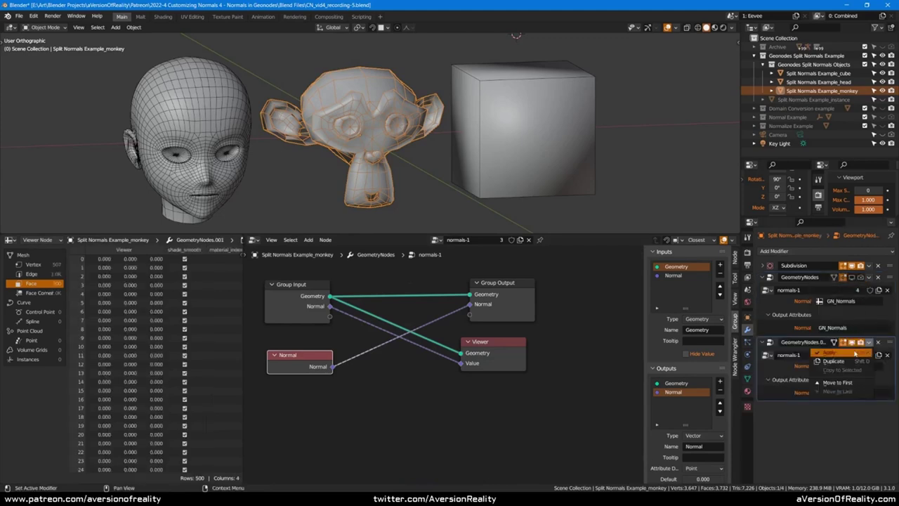
click(855, 353)
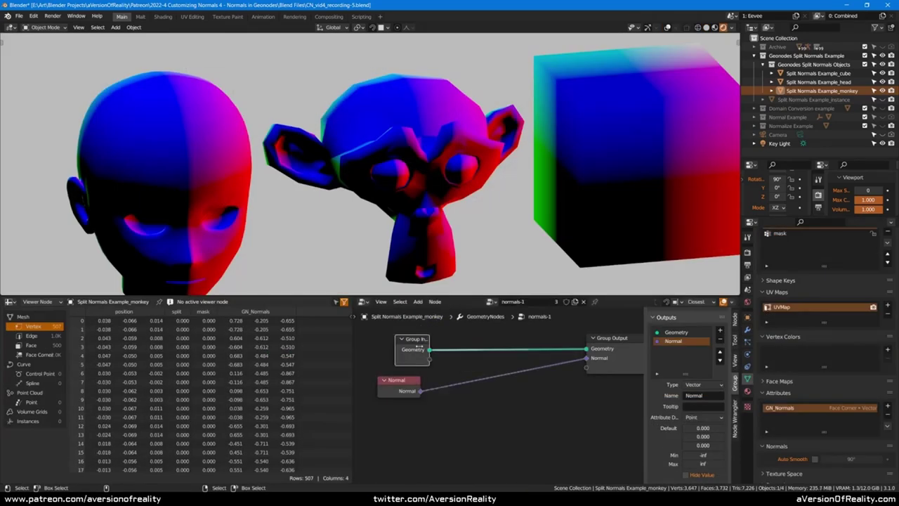
drag(419, 347, 408, 347)
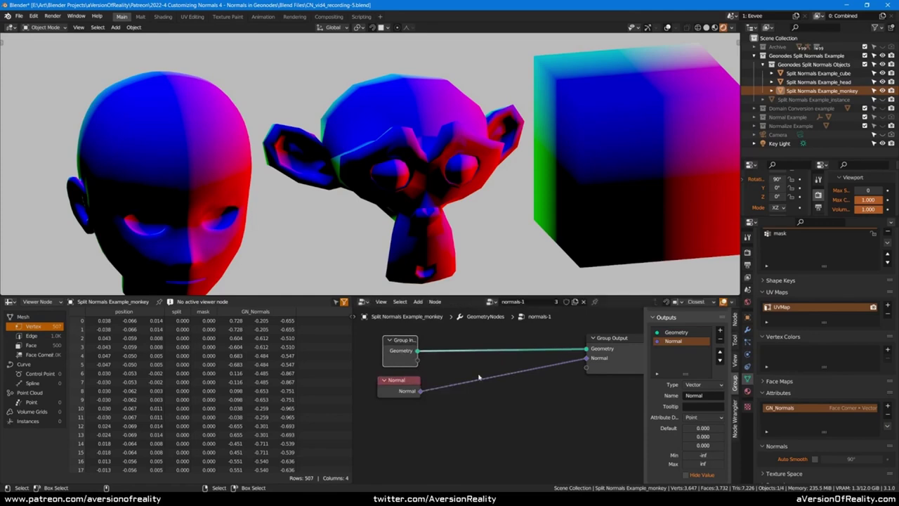
Step: Set the Normal output's Attribute Domain to Face Corner
click(702, 417)
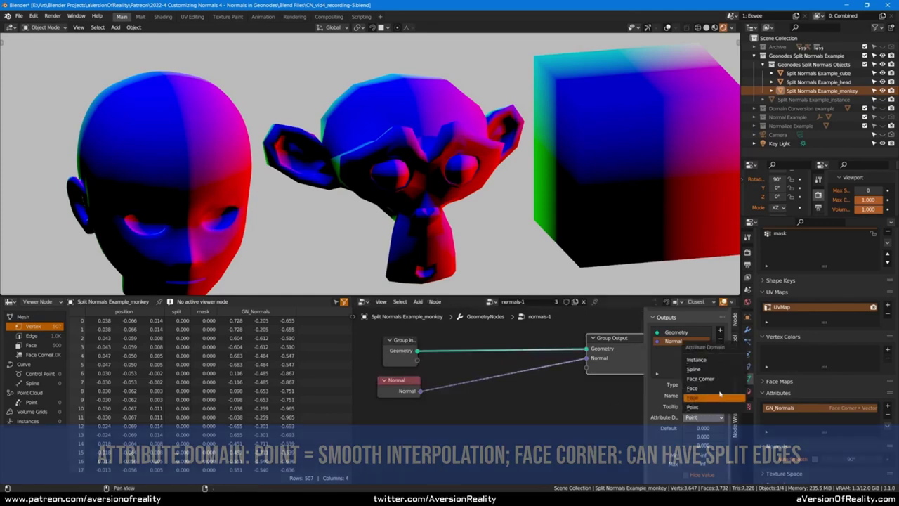
click(715, 383)
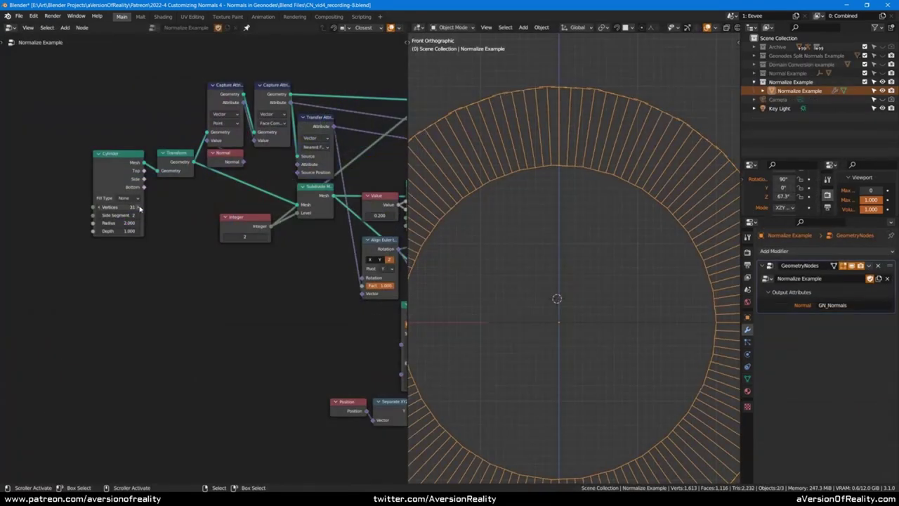
Step: Raise the Integer value to 3 and set the Cylinder to 8, then 4 vertices
scroll(650, 103, up, 2)
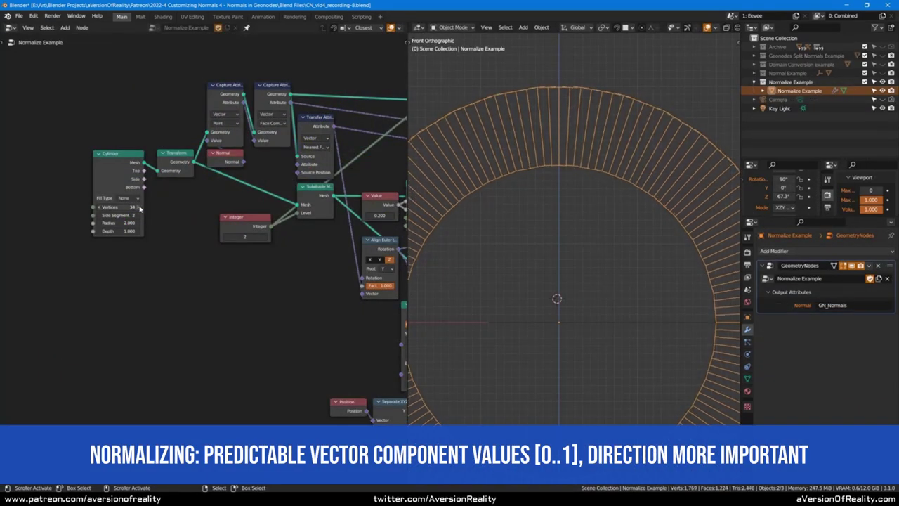
scroll(649, 103, up, 2)
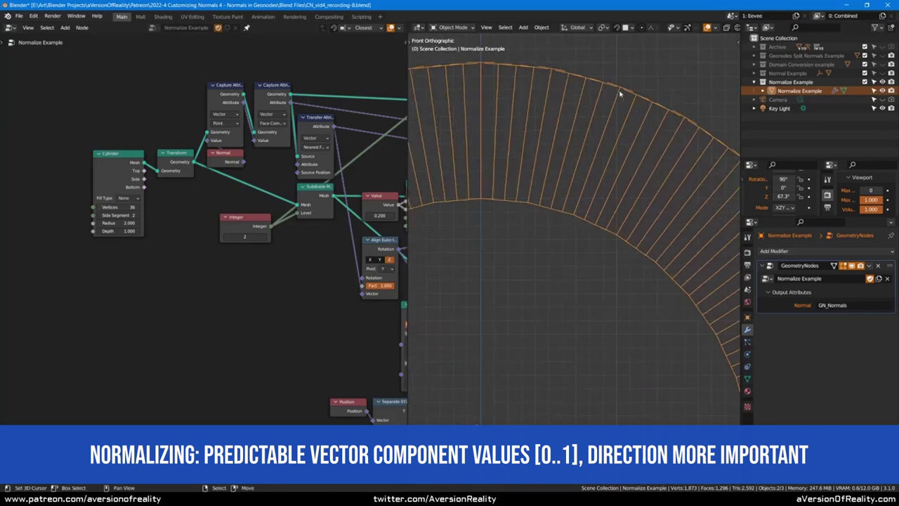
click(267, 236)
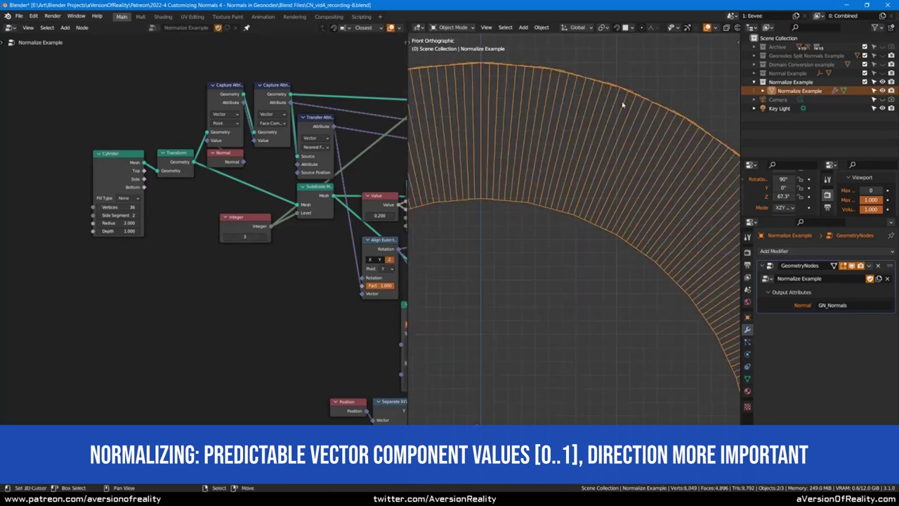
scroll(535, 151, up, 2)
shift+scroll(535, 151, up, 2)
scroll(535, 151, down, 3)
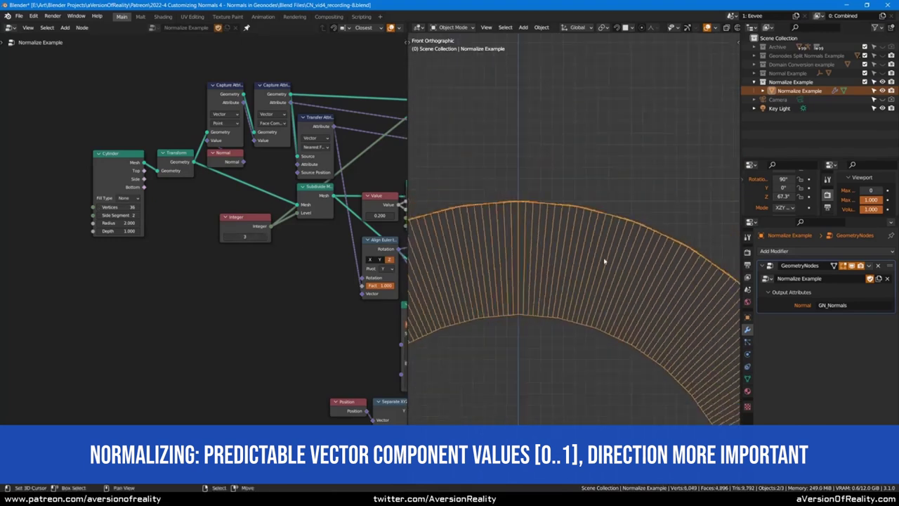
double_click(119, 206)
text(8)
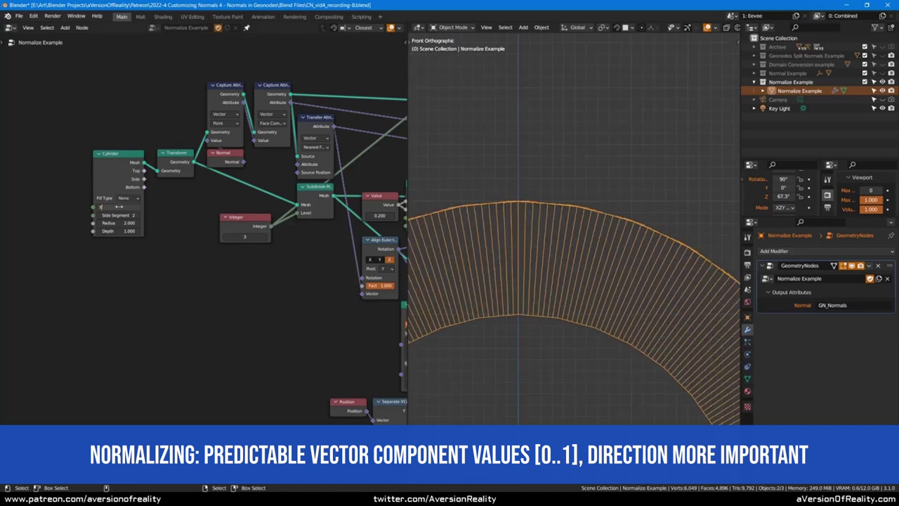
key(Return)
click(96, 207)
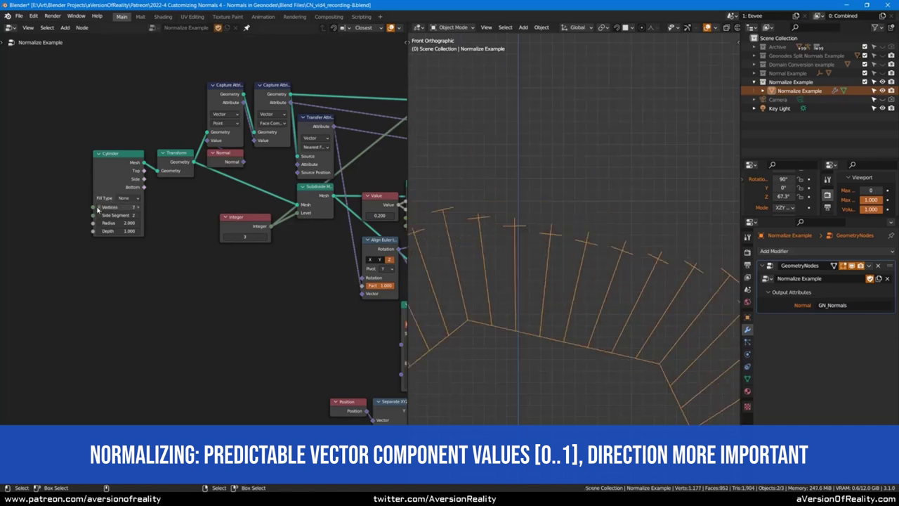
click(96, 207)
click(97, 207)
click(97, 207)
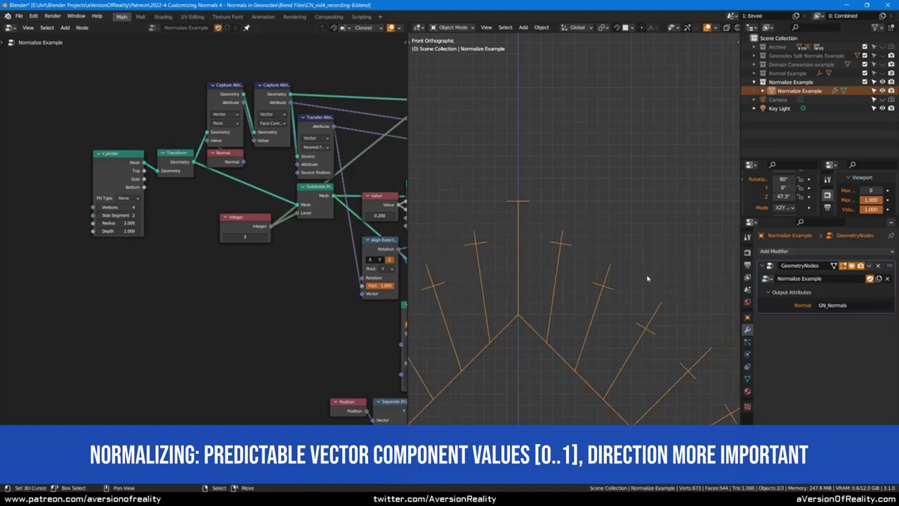
Step: Re-enable the Normalize node, comparing muted and active states on the tilted ring
scroll(573, 206, up, 1)
scroll(574, 205, up, 2)
scroll(574, 206, down, 3)
scroll(574, 206, up, 1)
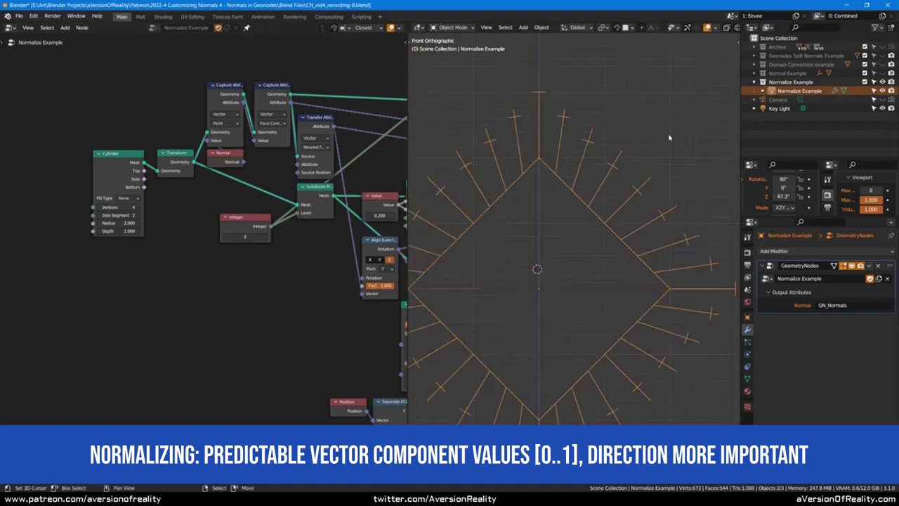
middle_drag(574, 206, 635, 114)
scroll(617, 146, up, 2)
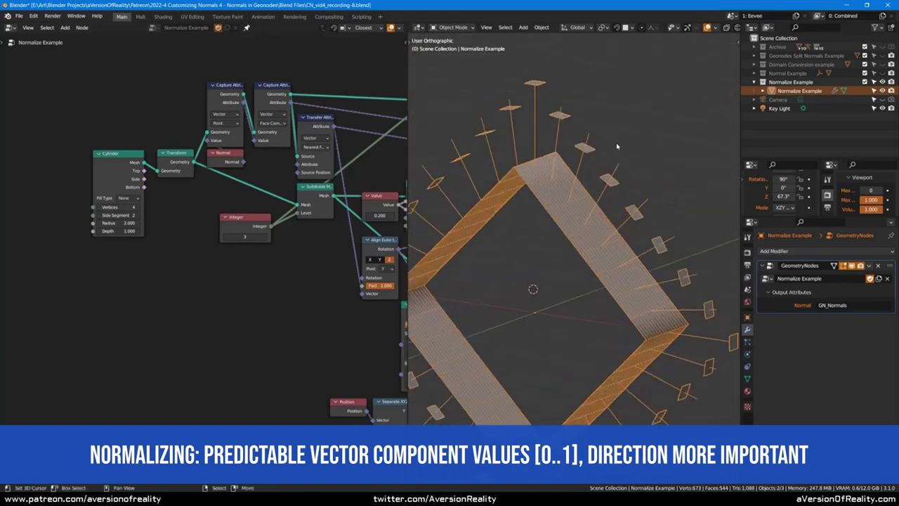
middle_drag(593, 161, 591, 181)
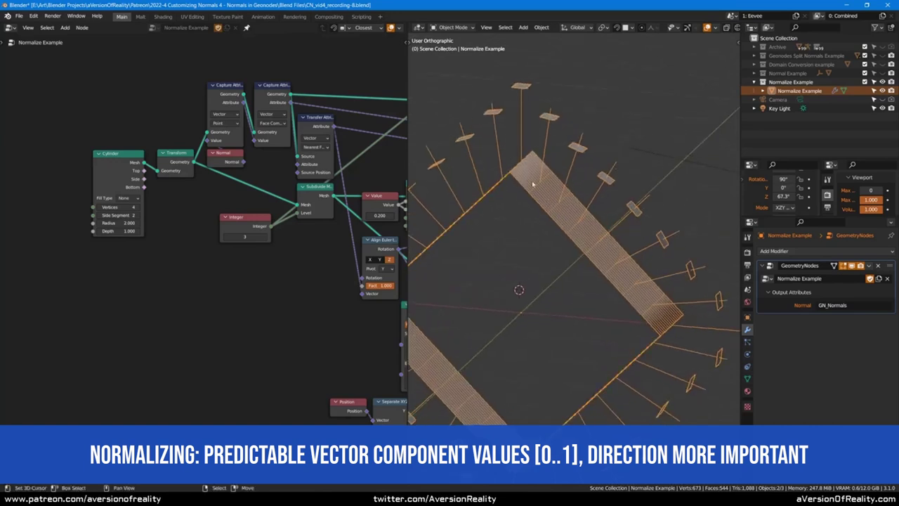
middle_drag(534, 184, 531, 170)
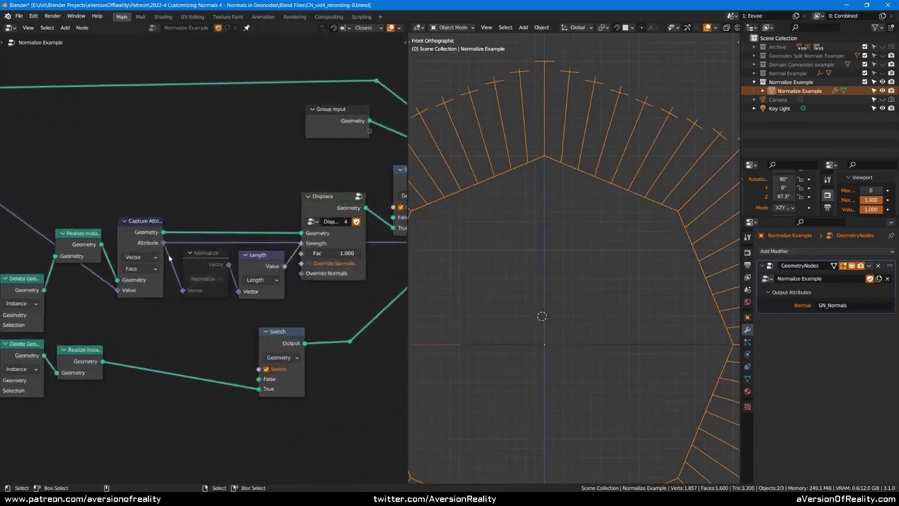
key(m)
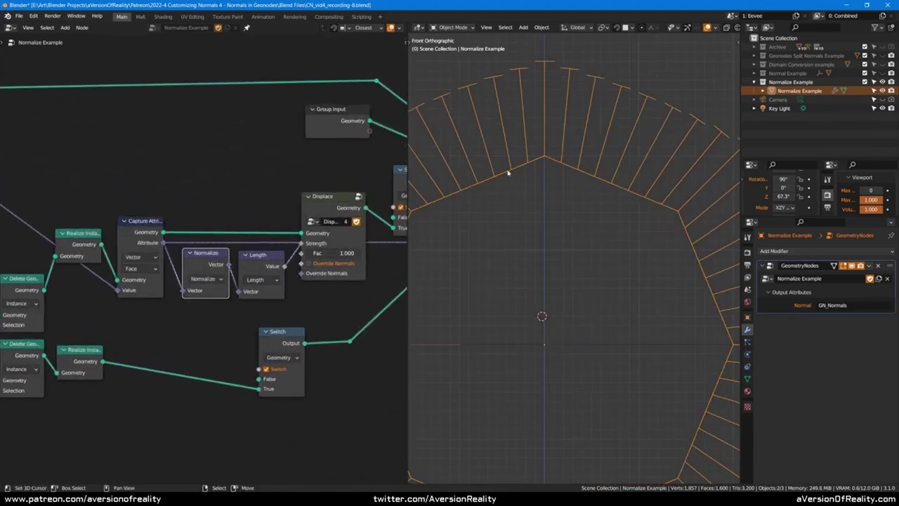
scroll(594, 217, up, 2)
shift+middle_drag(594, 217, 457, 255)
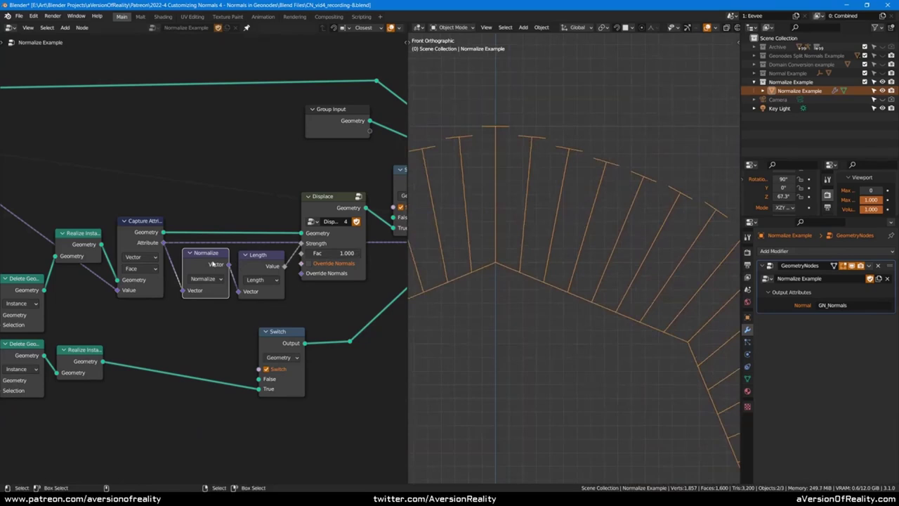
key(m)
key(m)
key(m)
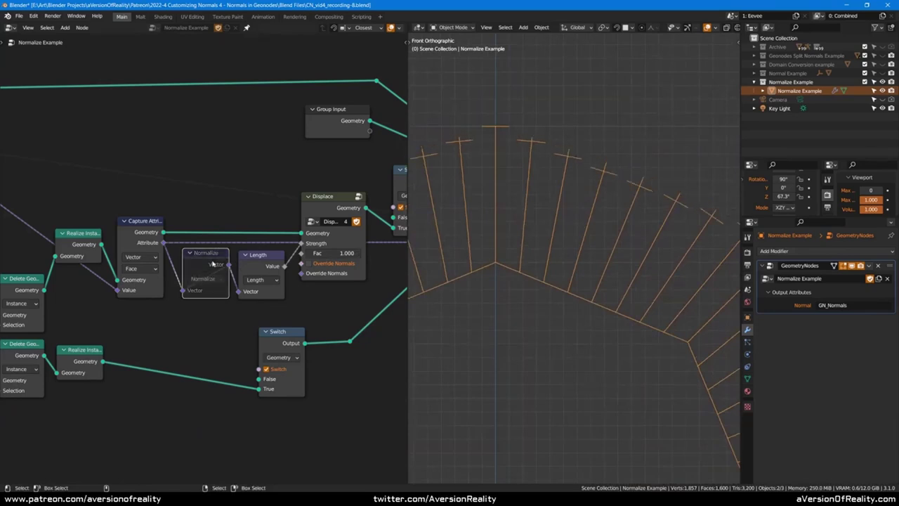
key(m)
key(m)
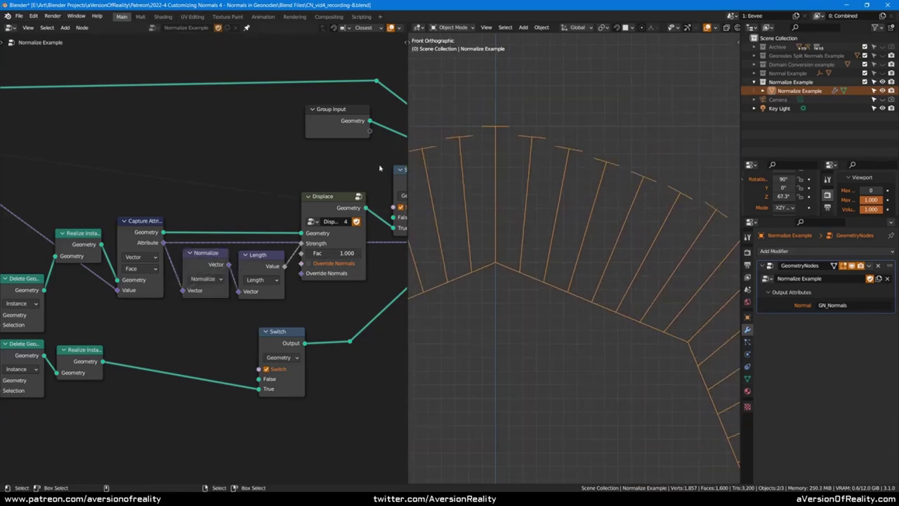
scroll(529, 161, down, 3)
scroll(645, 290, down, 2)
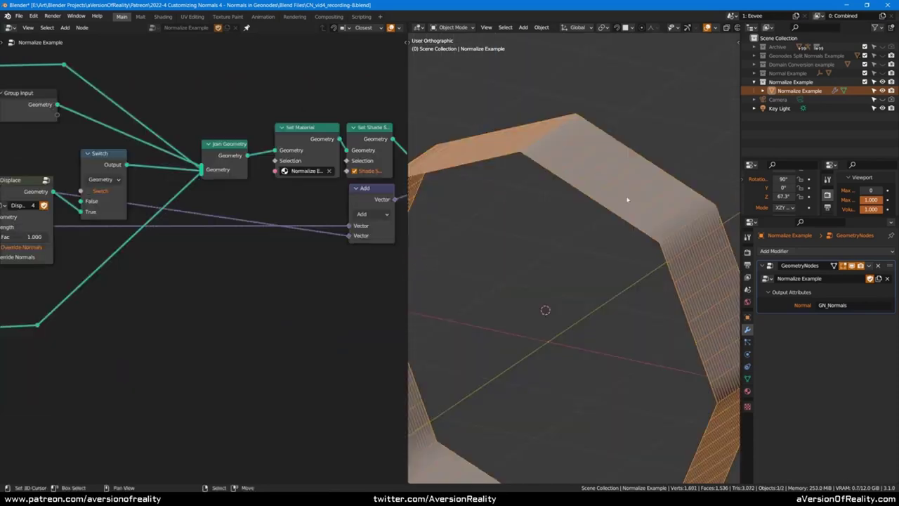
Step: Switch to Material Preview shading and drag the Mix node's Fac from 1 to 0
key(z)
click(600, 234)
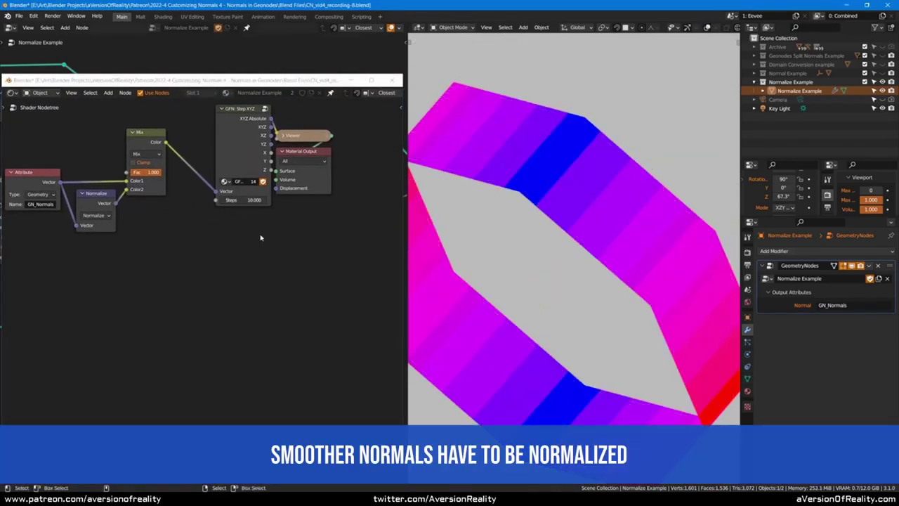
click(120, 214)
mouse_move(152, 175)
mouse_down()
mouse_move(58, 171)
mouse_move(296, 185)
mouse_up()
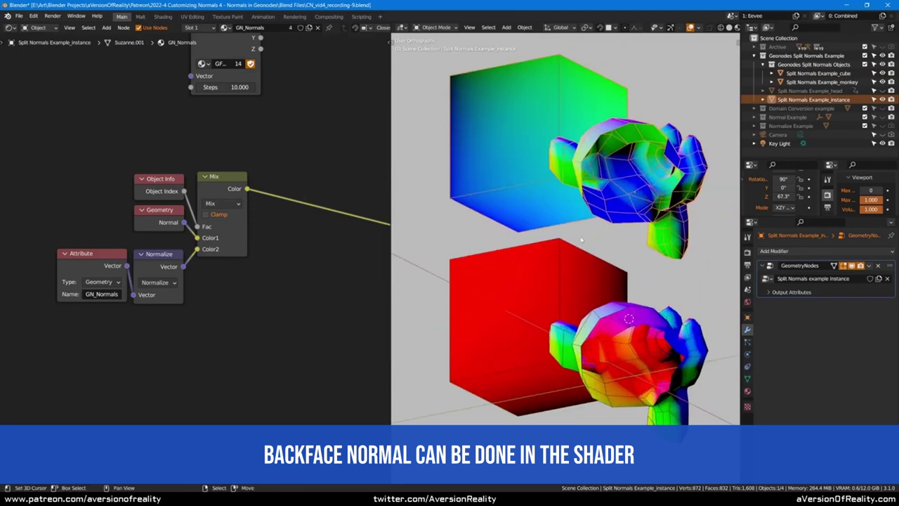
Step: Orbit behind the objects and make Split Normals Example_cube the active object
middle_drag(581, 240, 585, 168)
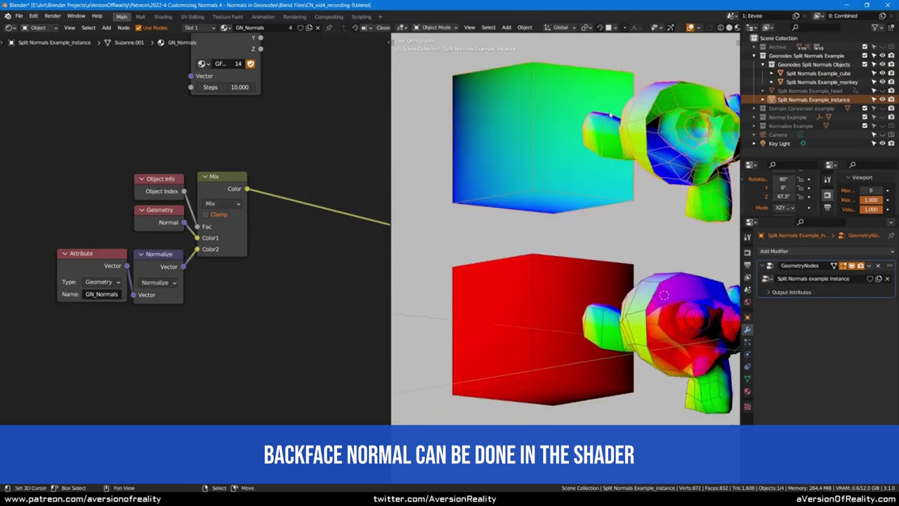
mouse_move(610, 114)
middle_down()
mouse_move(535, 243)
mouse_move(588, 305)
middle_up()
click(588, 305)
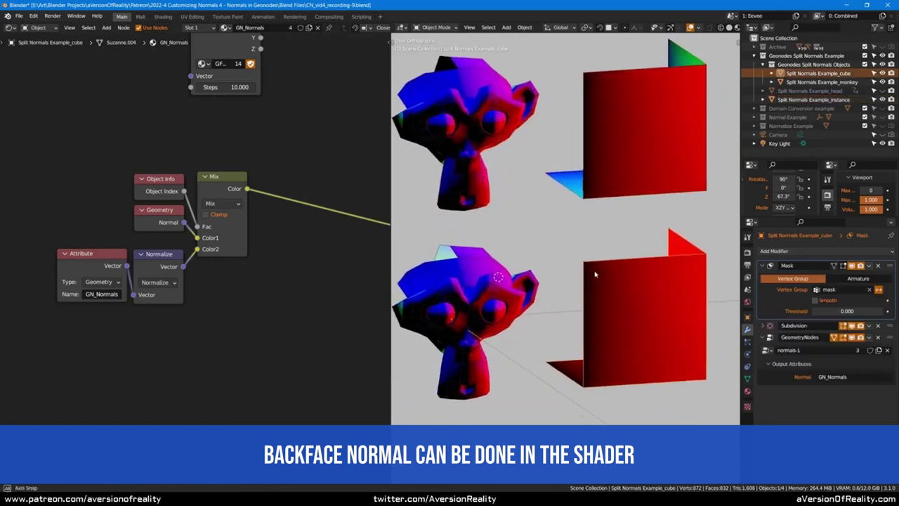
middle_drag(595, 274, 598, 272)
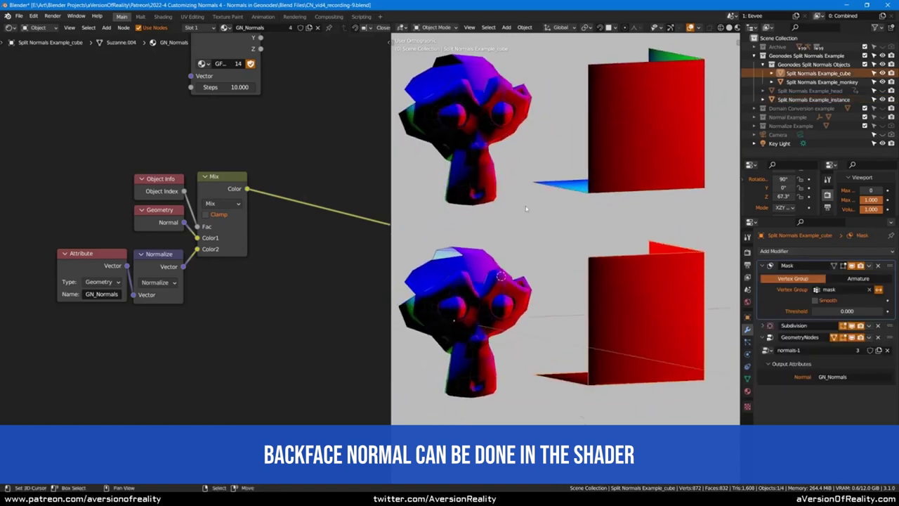
middle_drag(638, 264, 672, 253)
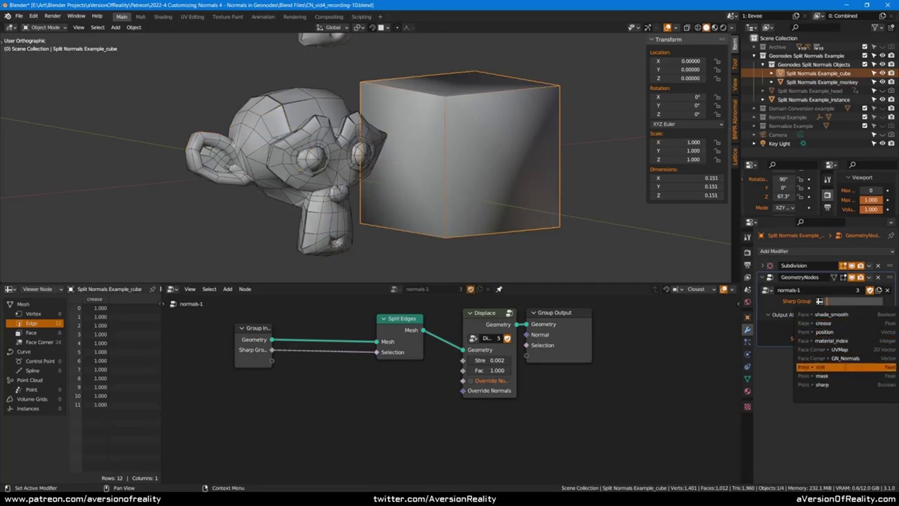
Step: Use the sharp attribute as the monkey's Sharp Group, undo the extra Selection output, and save
click(842, 384)
mouse_move(562, 175)
middle_down()
mouse_move(590, 170)
mouse_move(581, 140)
mouse_move(531, 150)
mouse_move(586, 185)
mouse_move(421, 141)
middle_up()
click(335, 117)
mouse_move(334, 118)
middle_down()
mouse_move(463, 153)
mouse_move(422, 157)
mouse_move(351, 140)
mouse_move(268, 87)
middle_up()
scroll(462, 153, up, 2)
scroll(431, 150, up, 2)
scroll(421, 156, up, 2)
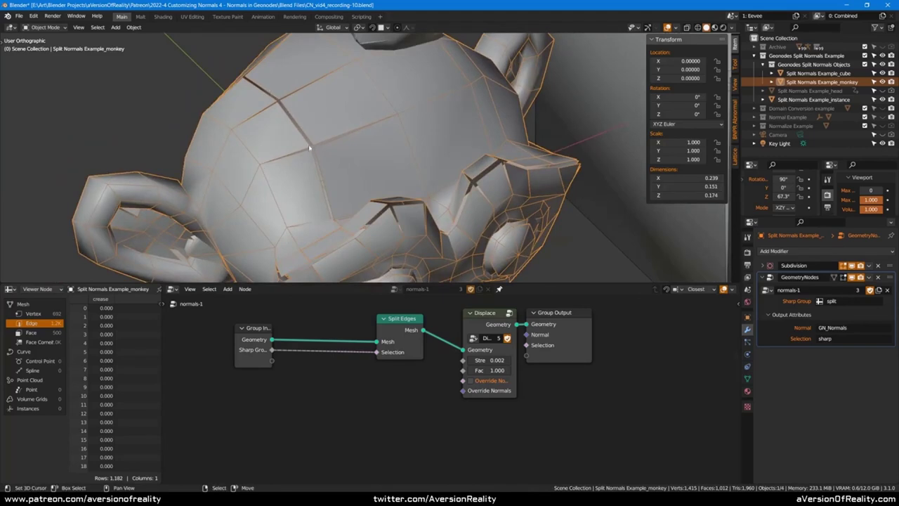
key(ctrl+z)
key(ctrl+s)
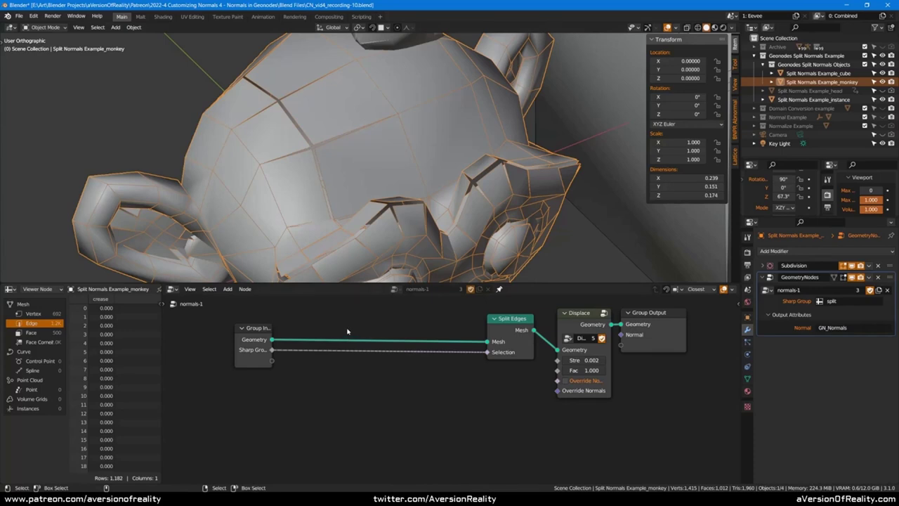
Step: Insert a Boolean Capture Attribute between Group Input and Split Edges, wiring Sharp Group into Selection, then save
click(264, 354)
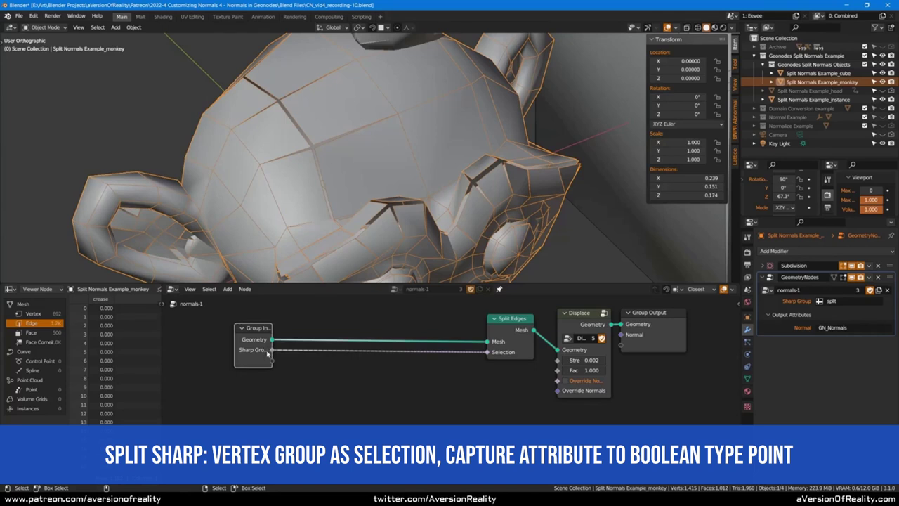
click(516, 329)
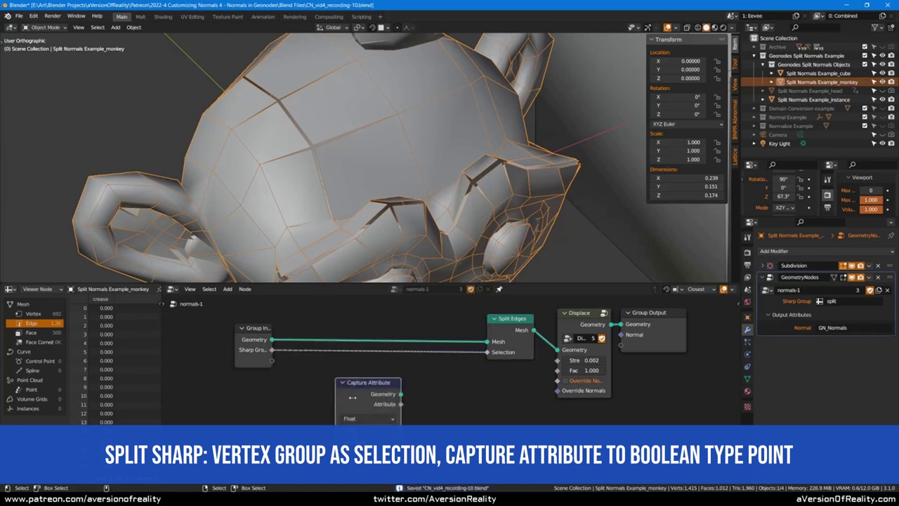
drag(353, 397, 371, 397)
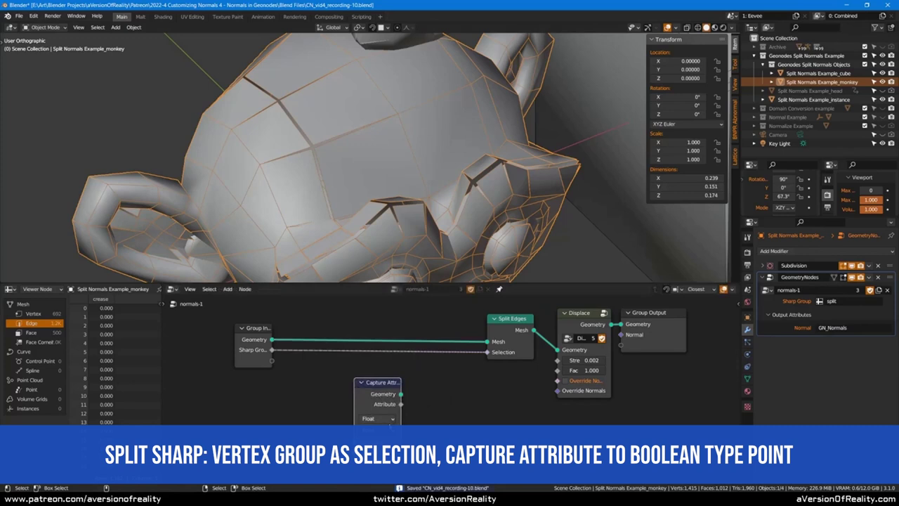
click(377, 417)
click(375, 393)
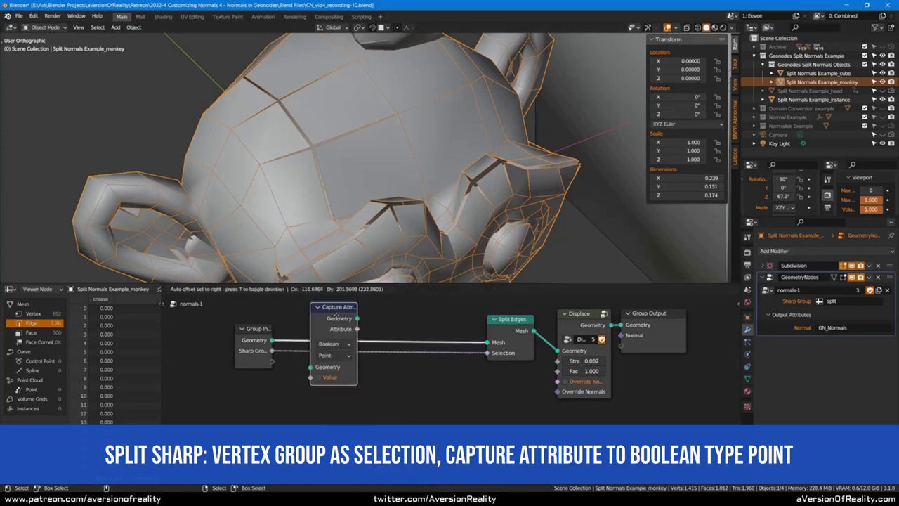
drag(380, 382, 342, 322)
drag(274, 355, 318, 393)
drag(364, 344, 486, 353)
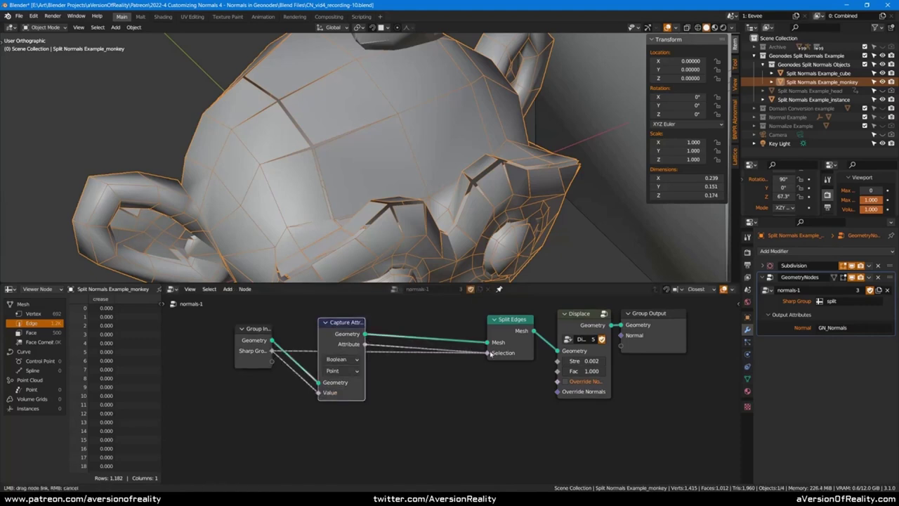
key(ctrl+s)
Step: Shift the Capture Attribute node left and switch the cube to Weight Paint mode
drag(352, 332, 327, 329)
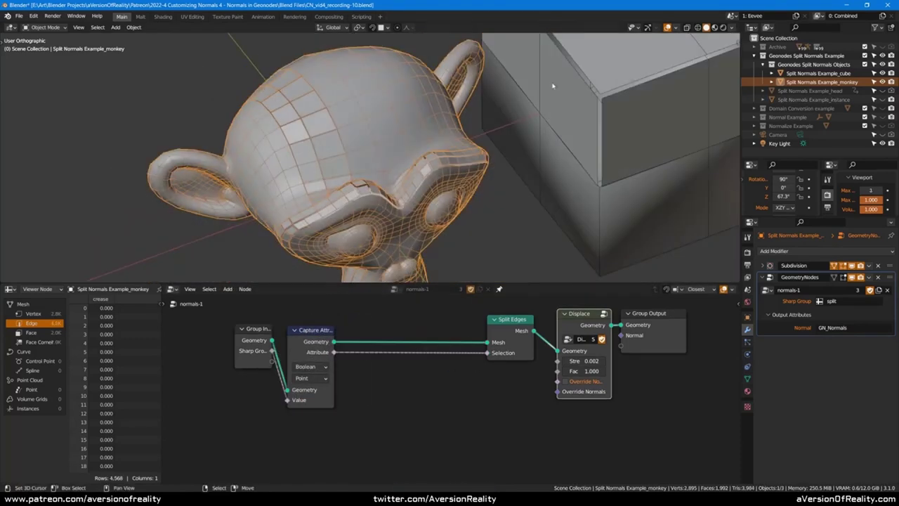
middle_drag(553, 85, 602, 91)
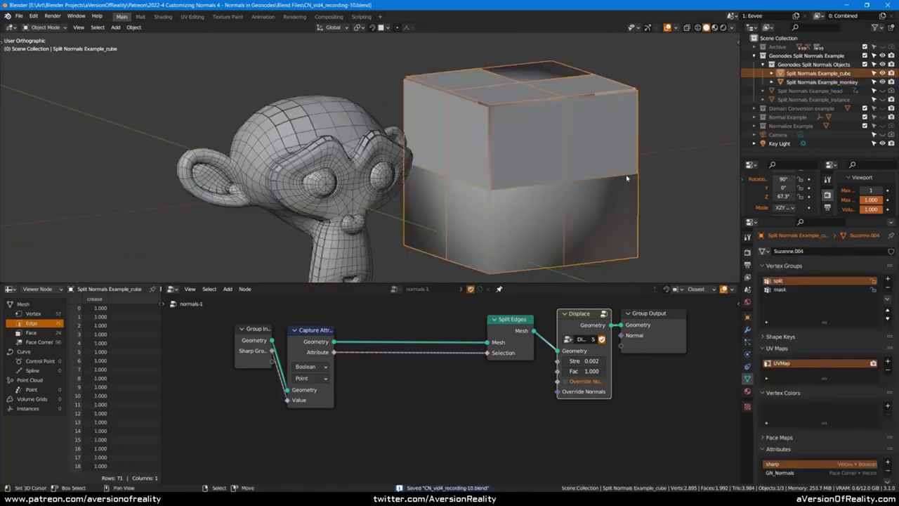
key(ctrl+Tab)
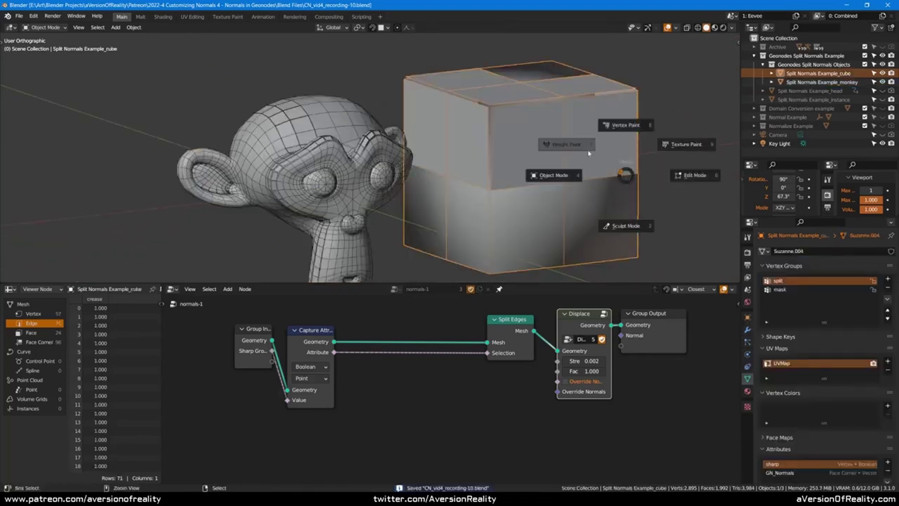
click(569, 145)
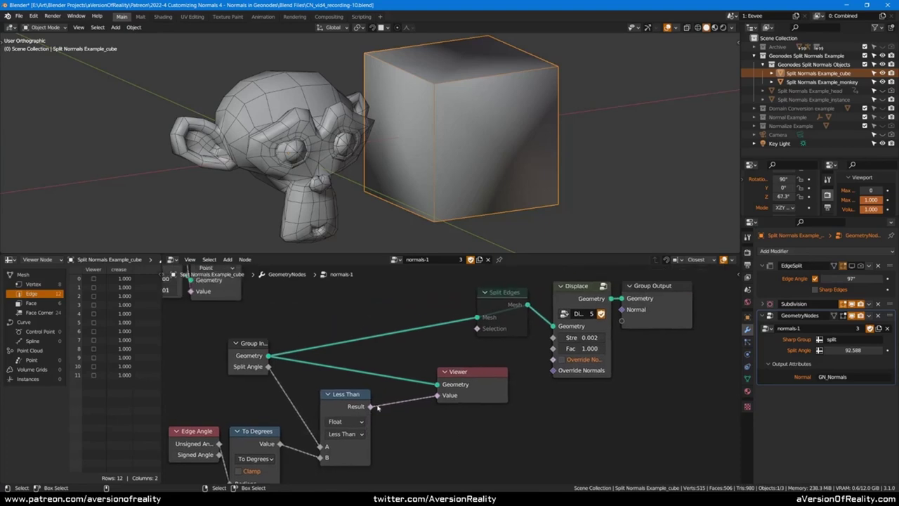
Step: Link the Less Than result to Split Edges Selection and set Split Angle to 90
drag(370, 406, 518, 333)
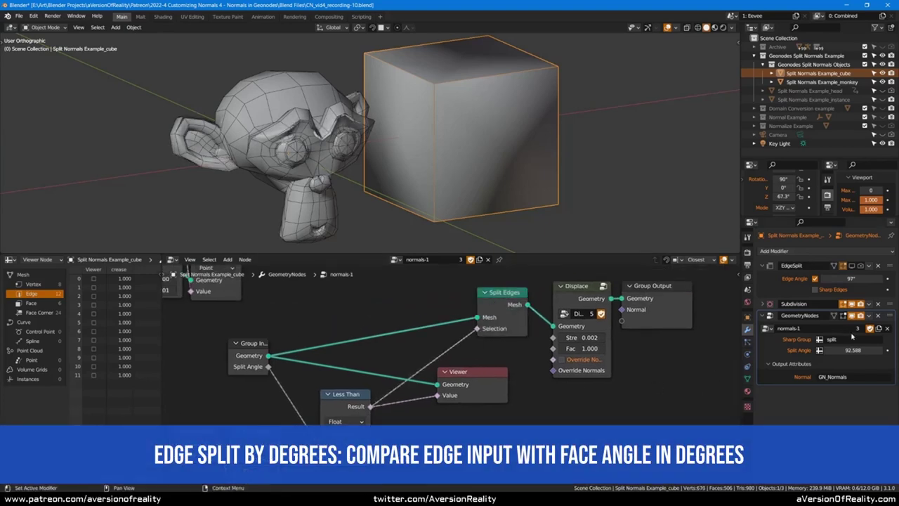
drag(831, 350, 846, 349)
click(845, 350)
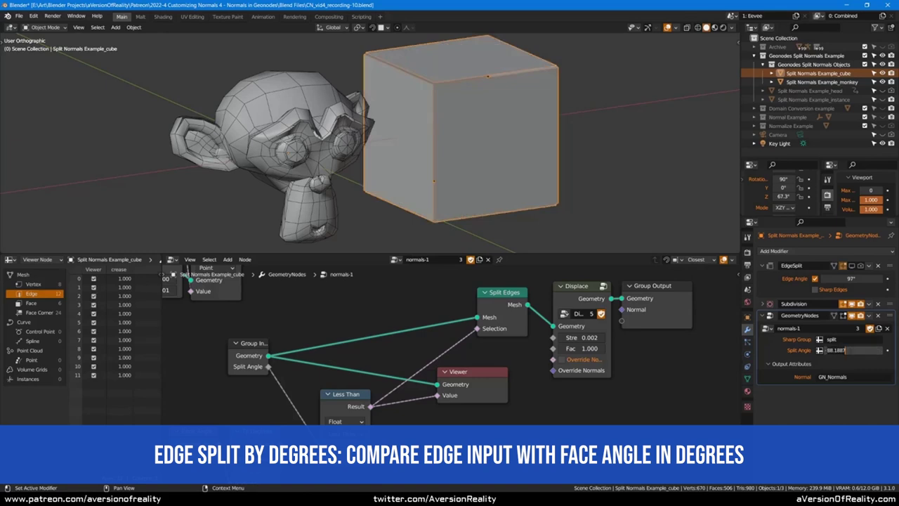
text(0)
key(Return)
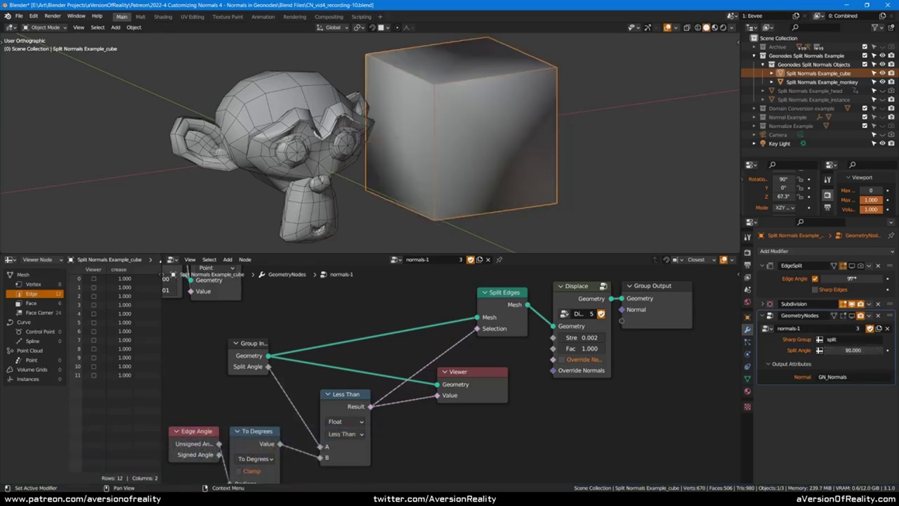
Step: Set the EdgeSplit modifier's Edge Angle to 90°
click(853, 278)
text(90)
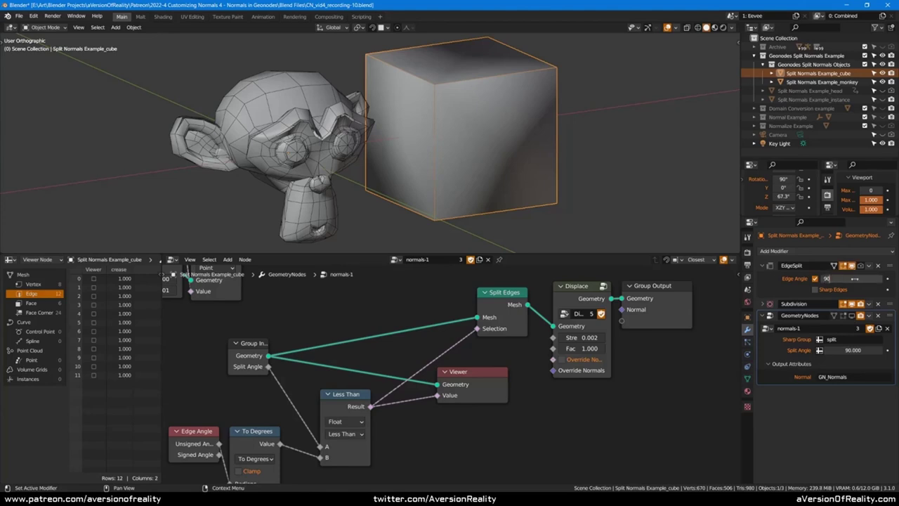
key(Return)
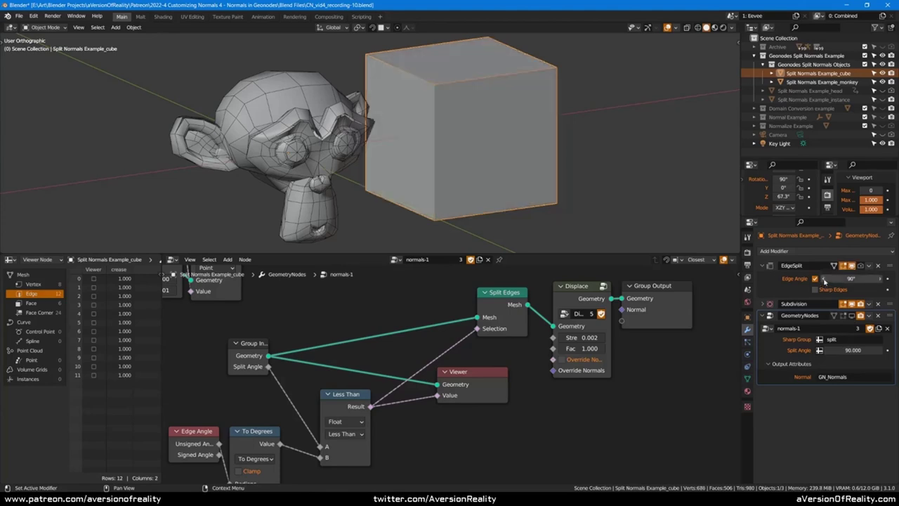
click(831, 279)
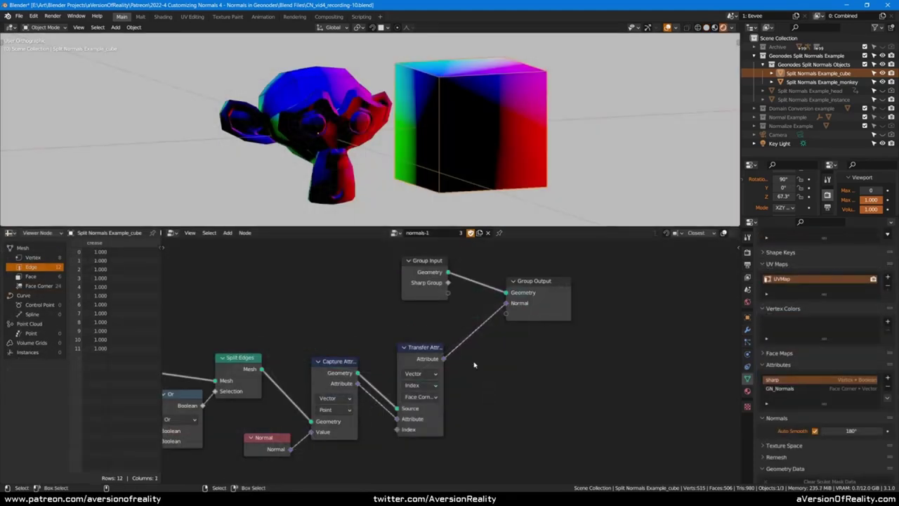
click(415, 363)
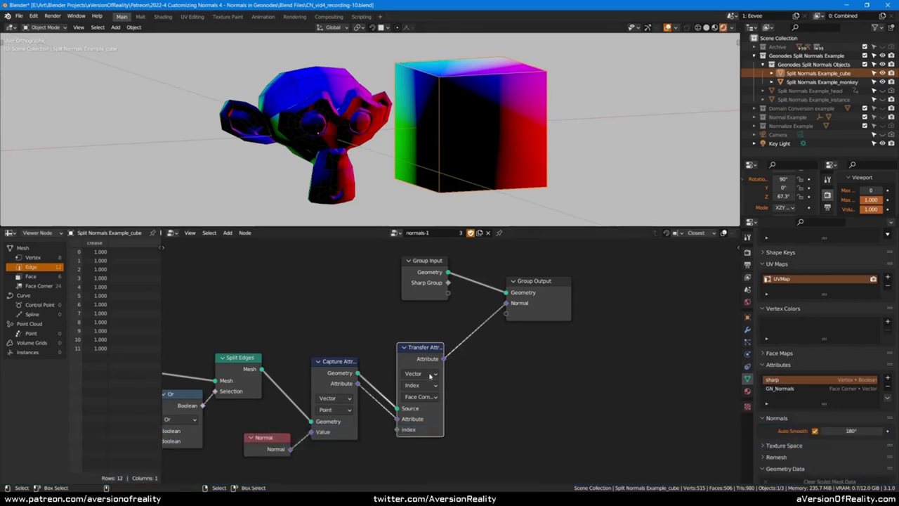
drag(424, 360, 424, 373)
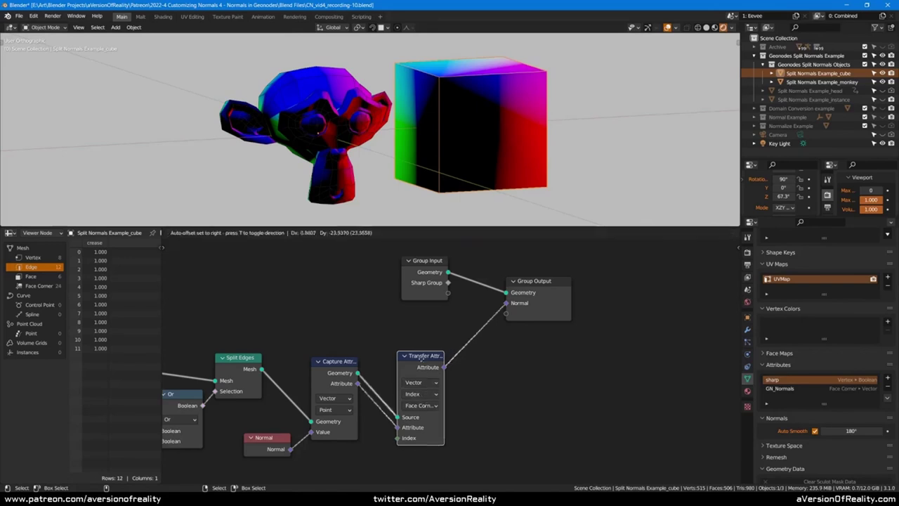
mouse_move(562, 136)
middle_down()
mouse_move(491, 143)
mouse_move(534, 155)
middle_up()
scroll(551, 361, down, 1)
scroll(551, 361, down, 1)
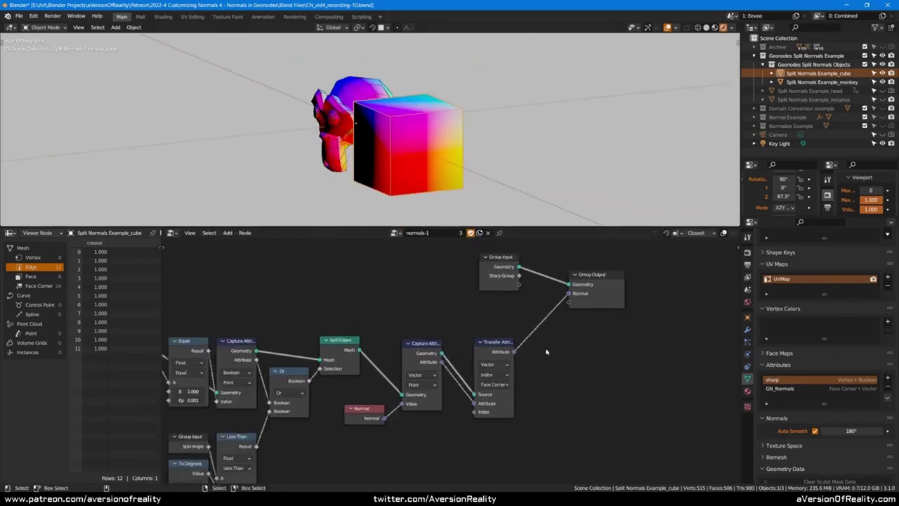
scroll(551, 361, down, 2)
scroll(253, 372, up, 1)
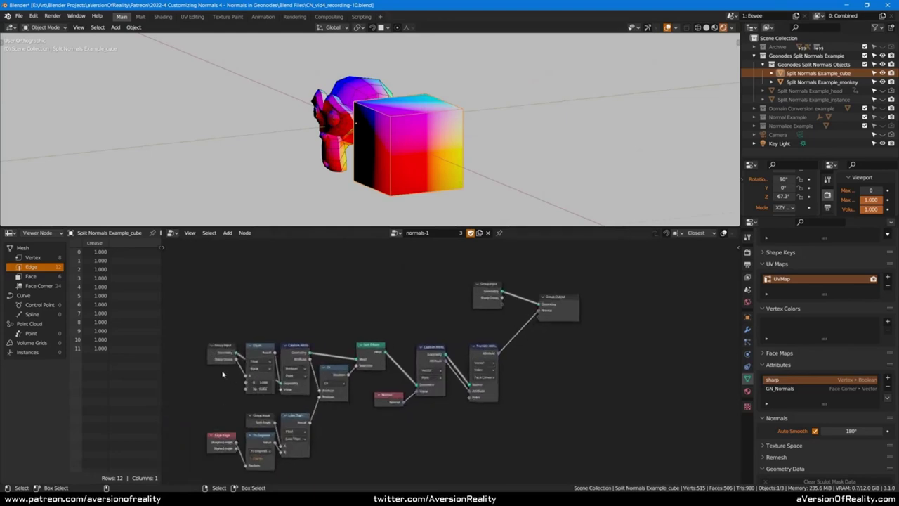
scroll(492, 385, up, 1)
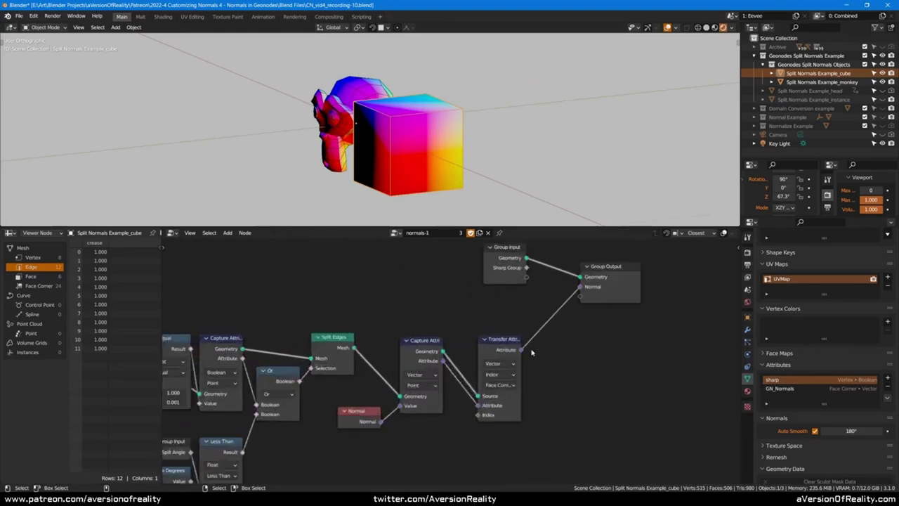
scroll(520, 340, up, 2)
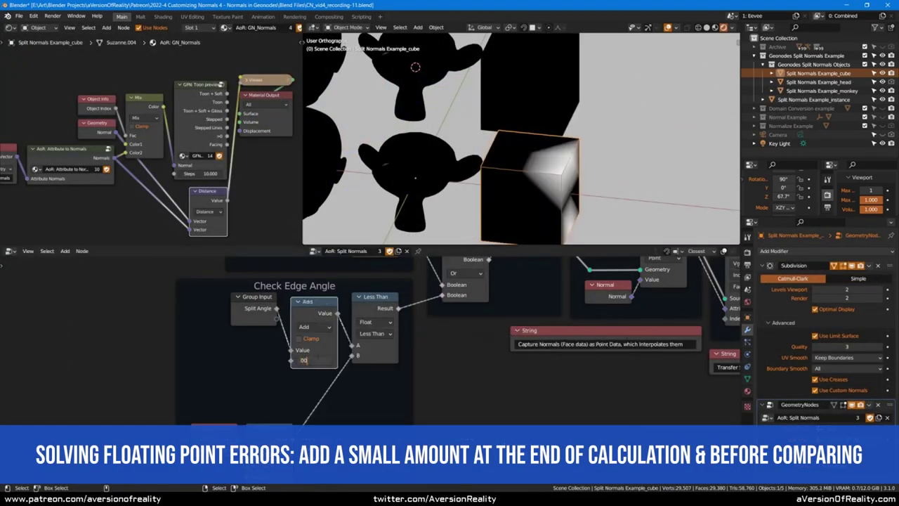
Step: Set the Add node's value to 0.010
text(01)
key(Return)
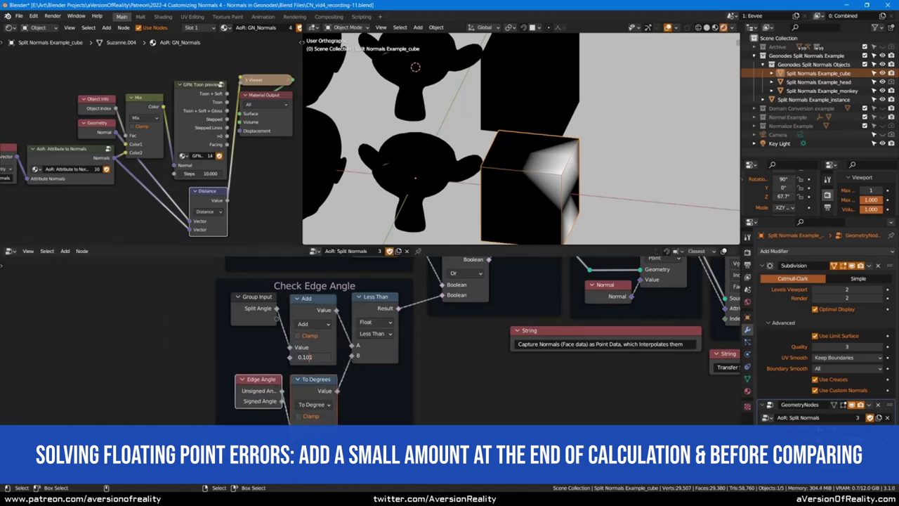
click(329, 358)
key(Return)
Step: Check the cube's Auto Smooth in Object Data and preview the models with smooth white shading
middle_drag(604, 176, 629, 170)
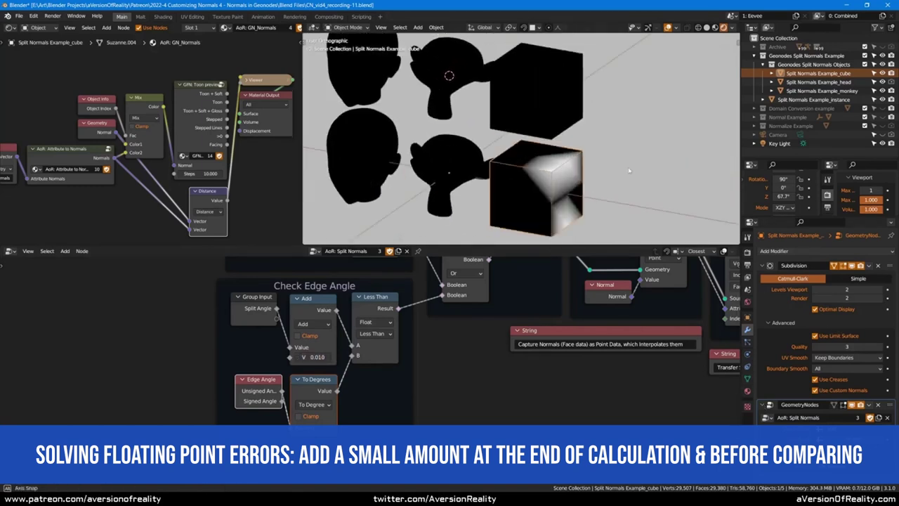
click(747, 378)
scroll(822, 330, down, 4)
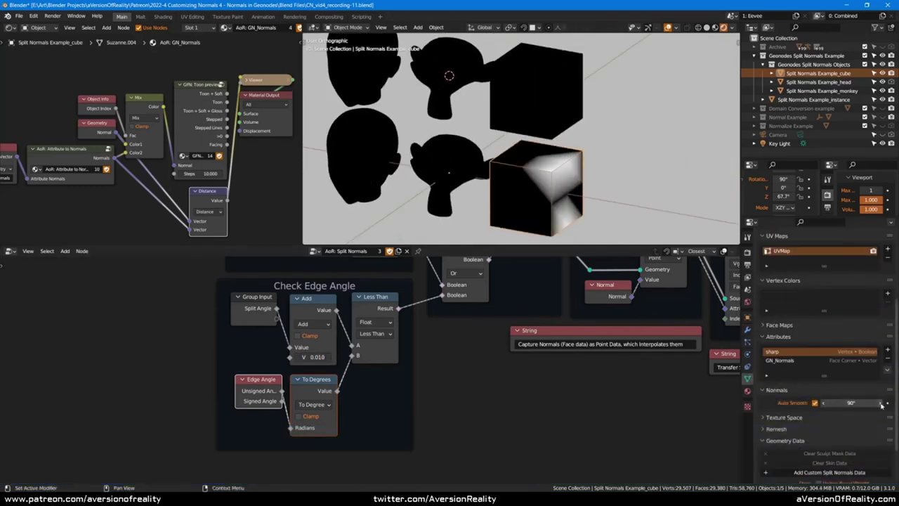
ctrl+shift+click(209, 110)
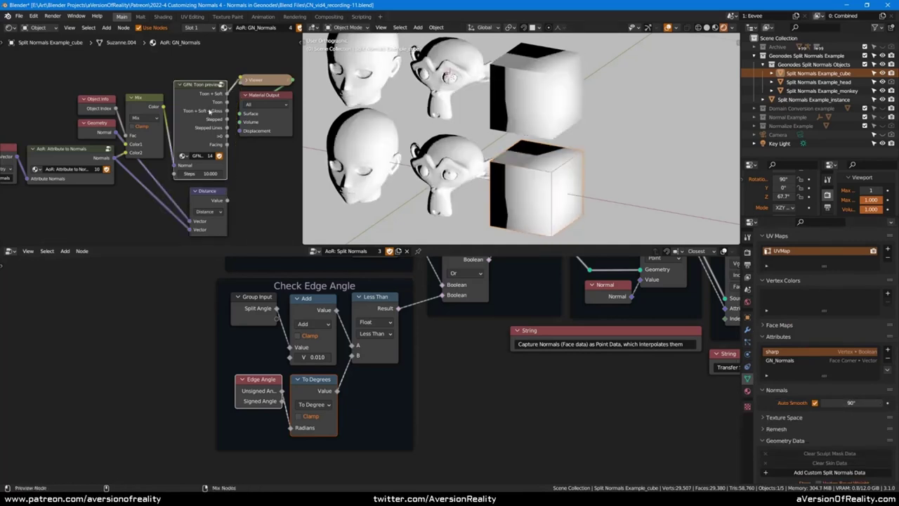
mouse_move(703, 140)
middle_down()
mouse_move(671, 130)
mouse_move(517, 202)
middle_up()
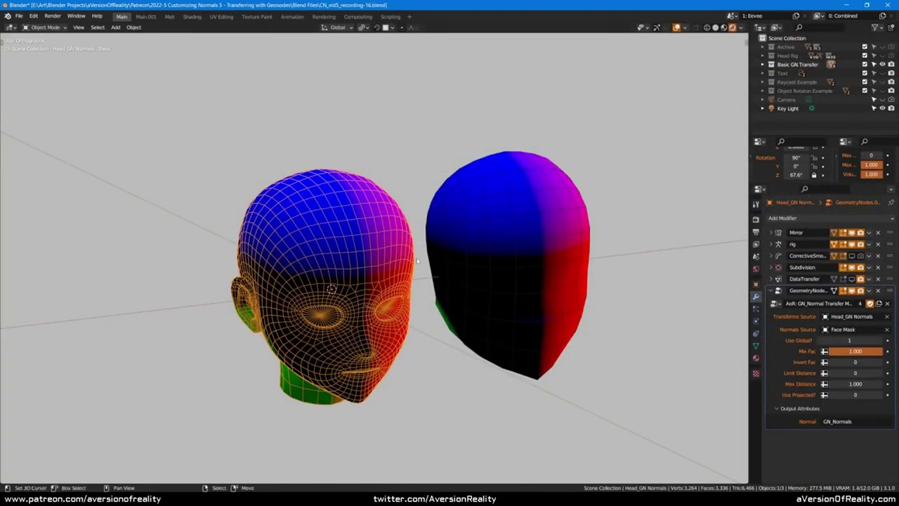
Step: Widen the Transfer Attribute node, keeping Face Corner domain and Vector data type
mouse_move(570, 221)
middle_down()
mouse_move(571, 207)
mouse_move(583, 208)
mouse_move(491, 203)
mouse_move(498, 192)
mouse_move(522, 199)
mouse_move(523, 154)
middle_up()
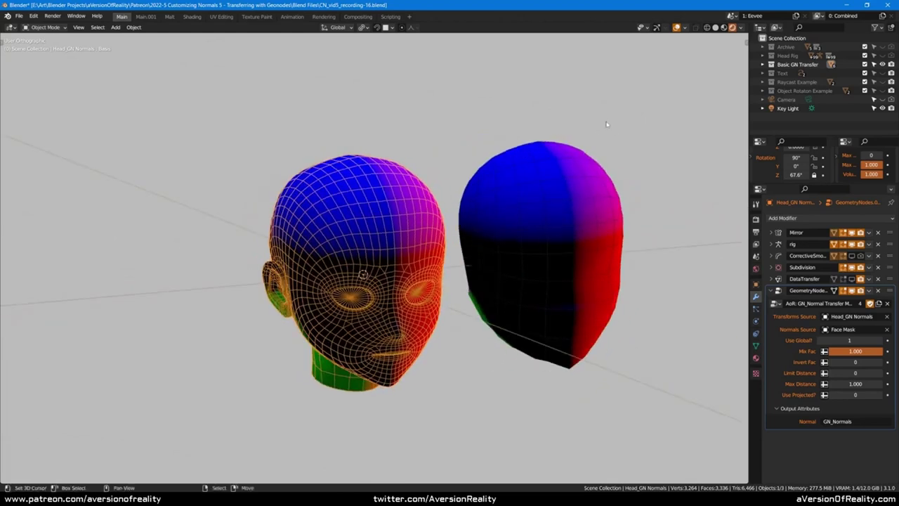
mouse_move(607, 124)
middle_down()
mouse_move(622, 131)
mouse_move(524, 79)
middle_up()
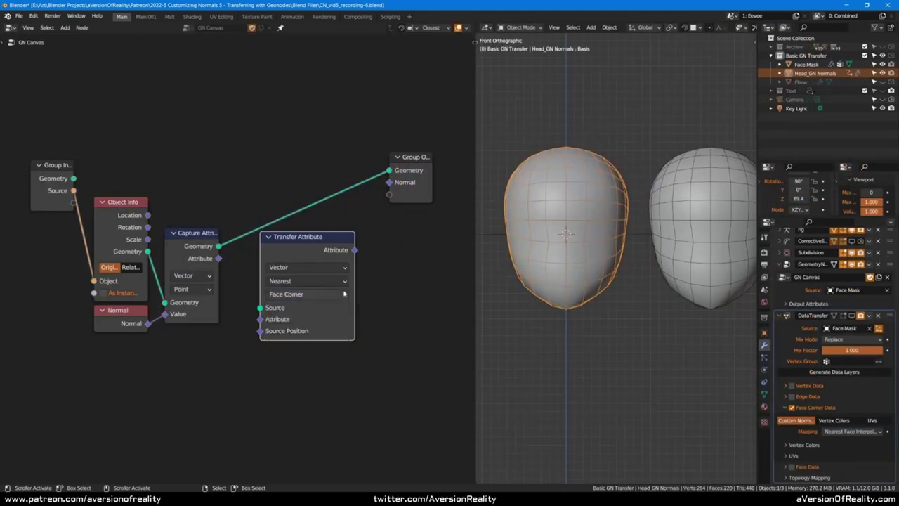
click(344, 297)
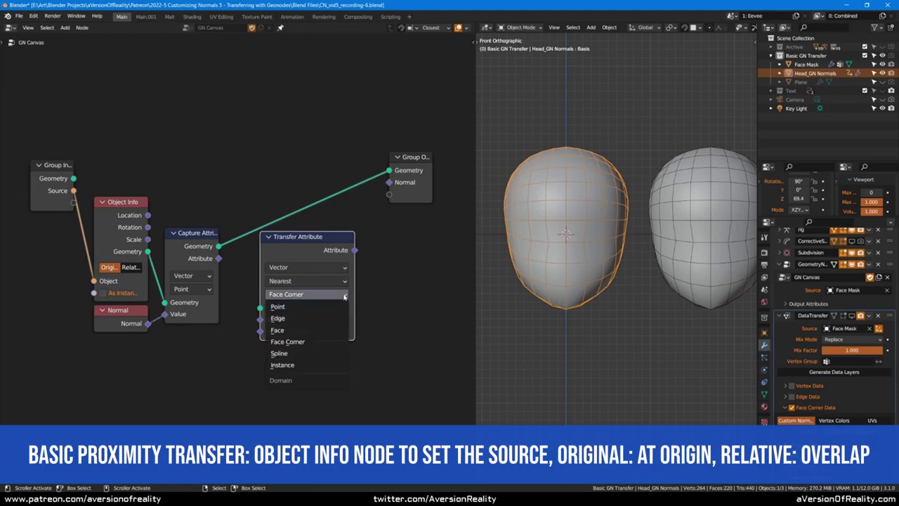
click(344, 296)
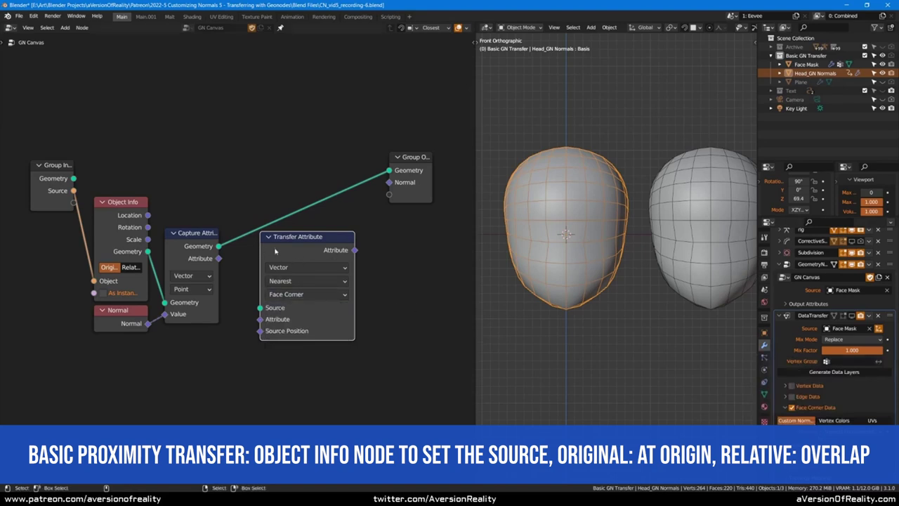
drag(355, 274, 361, 274)
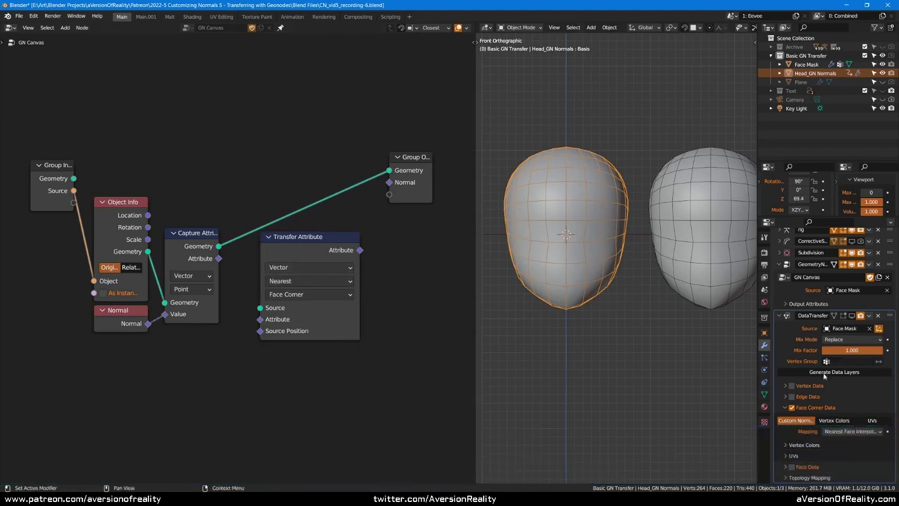
click(325, 271)
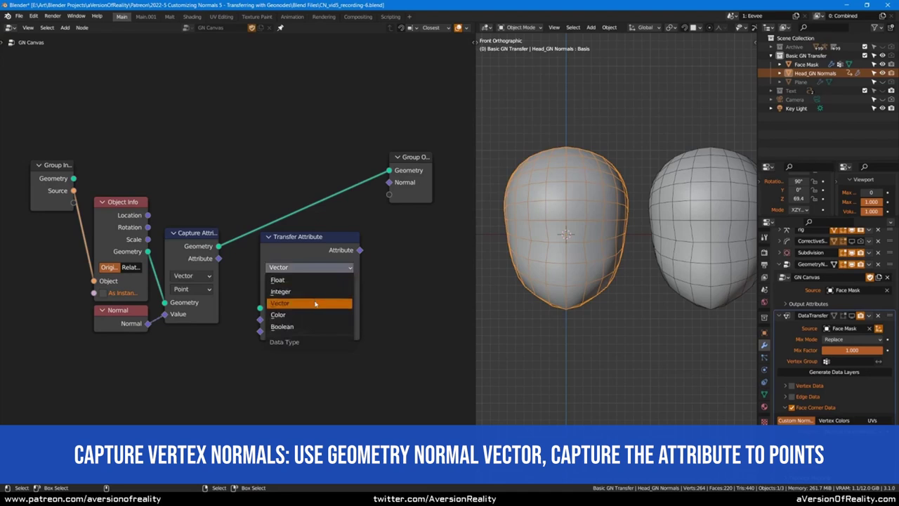
click(314, 303)
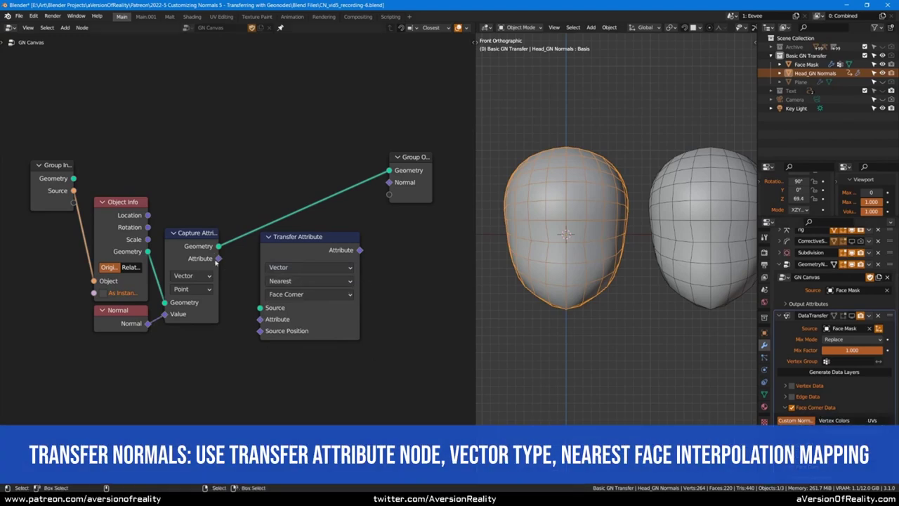
Step: Link captured Geometry to Source and Attribute to Attribute, with Nearest Face Interpolated mapping
drag(218, 246, 260, 306)
drag(218, 258, 260, 319)
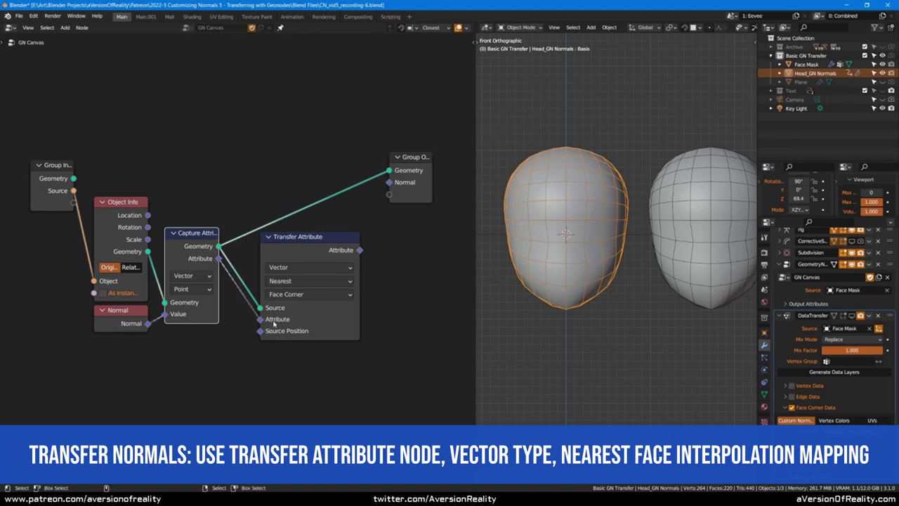
click(300, 336)
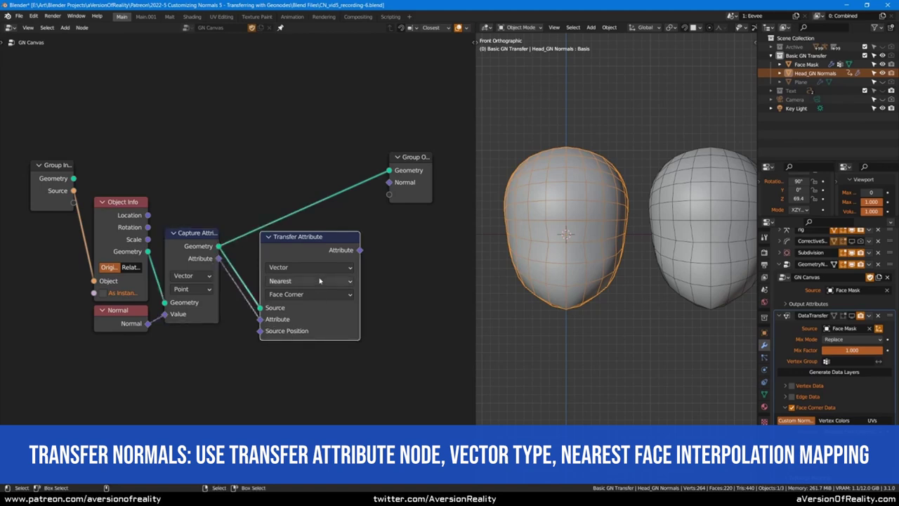
click(330, 296)
click(288, 341)
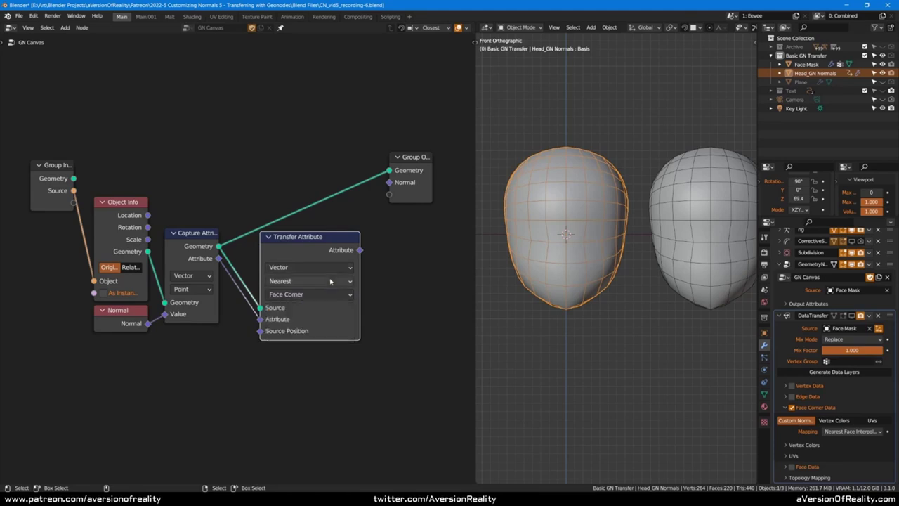
click(309, 281)
click(302, 315)
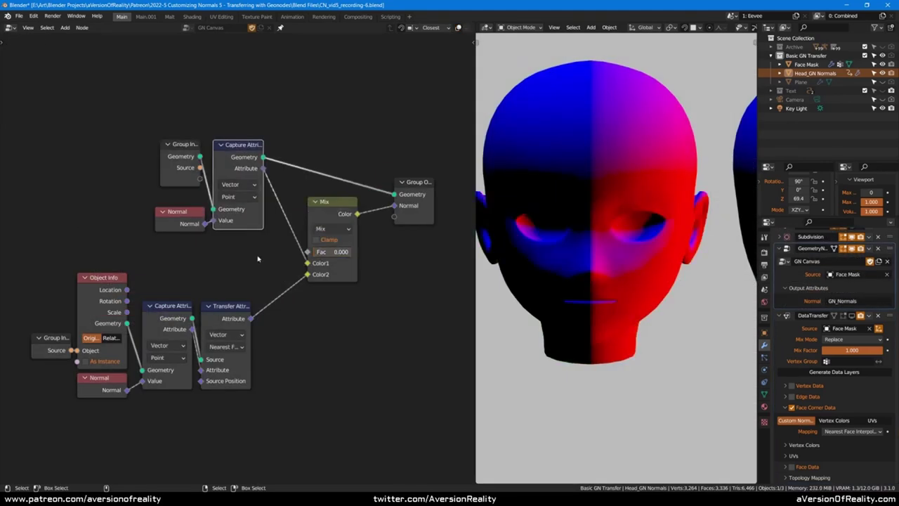
Step: Route a Switch between the two Object Info nodes into the capture Geometry and tidy the nodes
key(shift+alt+z)
mouse_move(196, 222)
mouse_down()
mouse_move(190, 244)
mouse_move(307, 263)
mouse_up()
key(shift+alt+z)
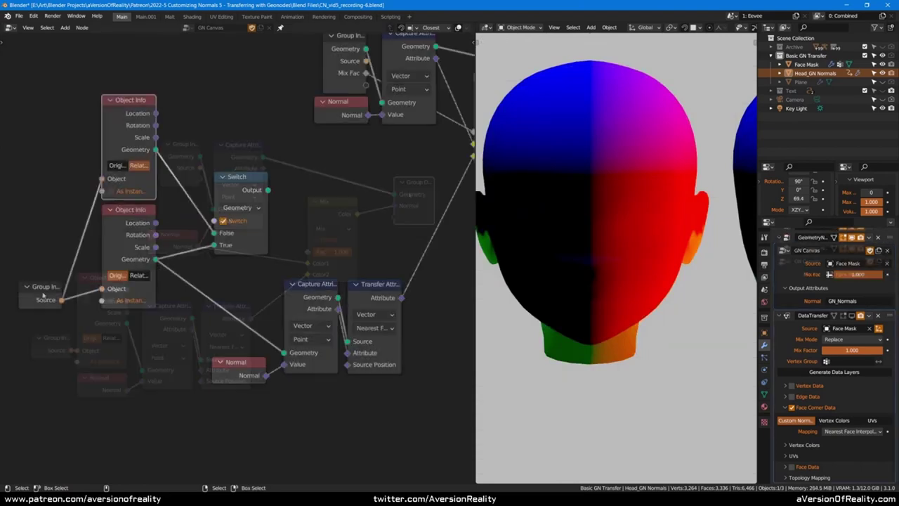
drag(42, 287, 63, 194)
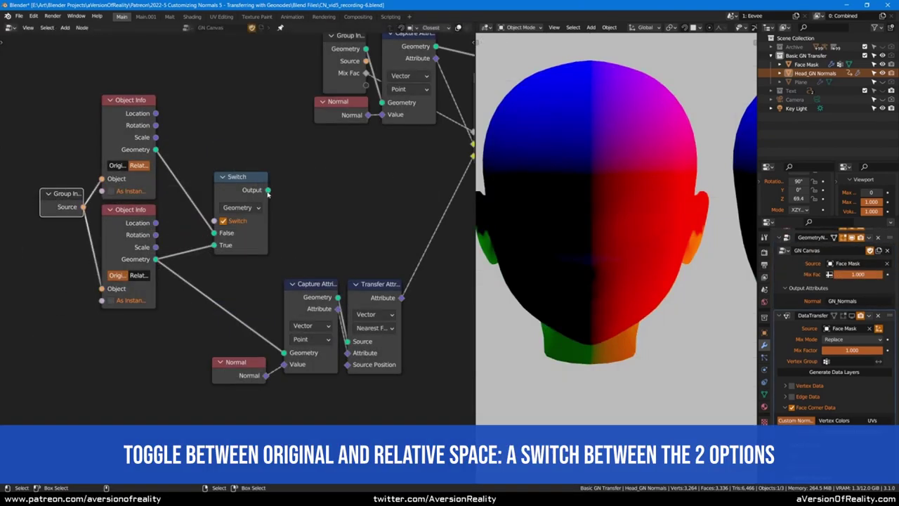
drag(267, 189, 290, 351)
drag(245, 189, 202, 153)
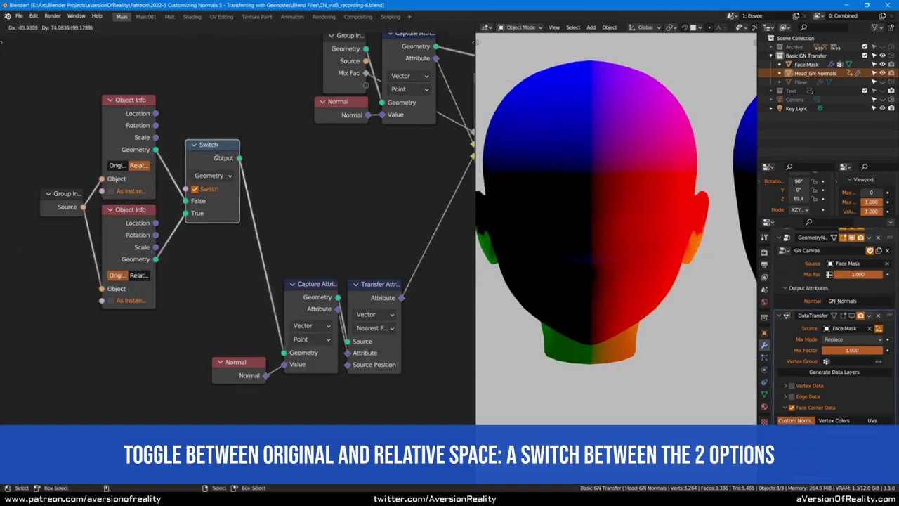
key(c)
drag(211, 190, 105, 211)
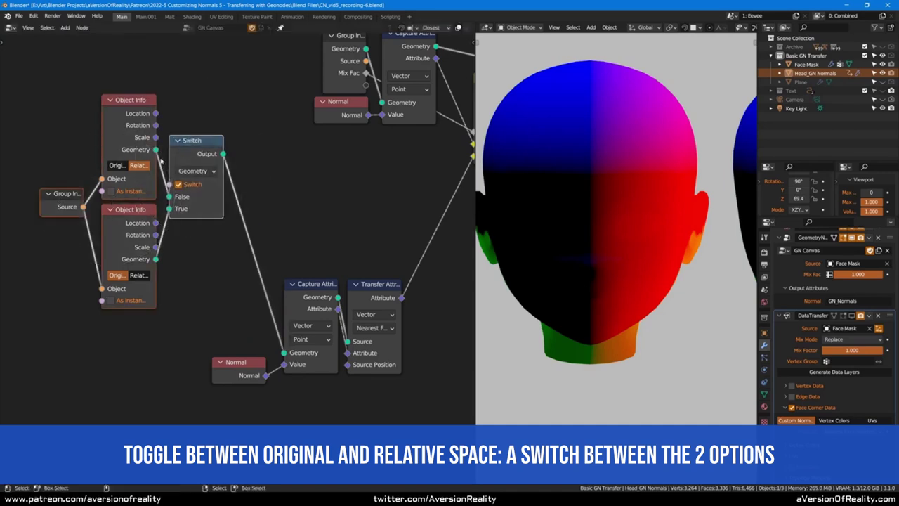
key(g)
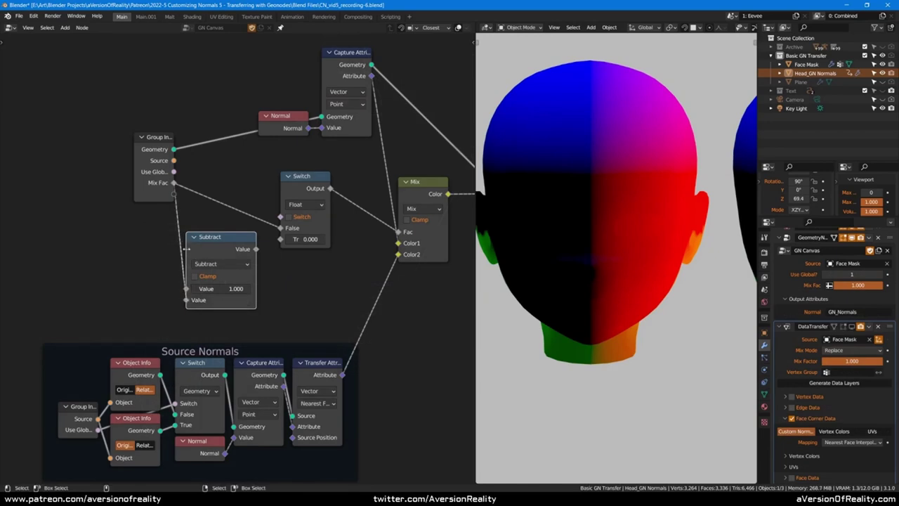
Step: Feed a 1 − Fac Subtract into the Switch True input, driven by a new Switch group input
mouse_move(186, 248)
mouse_down()
mouse_move(265, 249)
mouse_move(280, 239)
mouse_up()
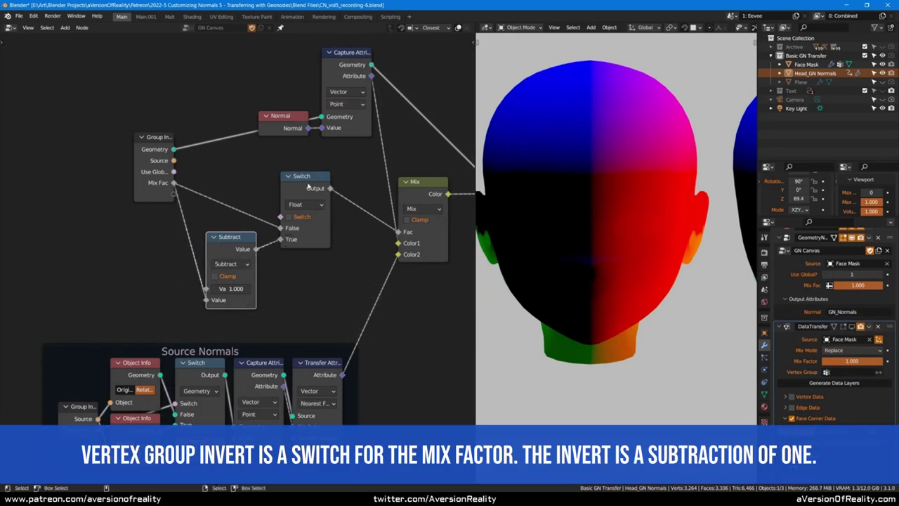
drag(302, 177, 328, 164)
drag(244, 243, 265, 228)
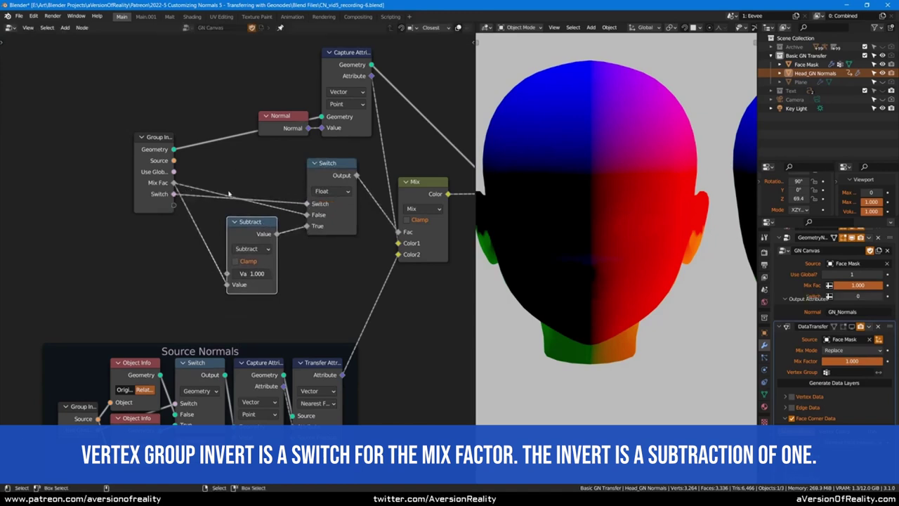
drag(307, 202, 173, 194)
key(n)
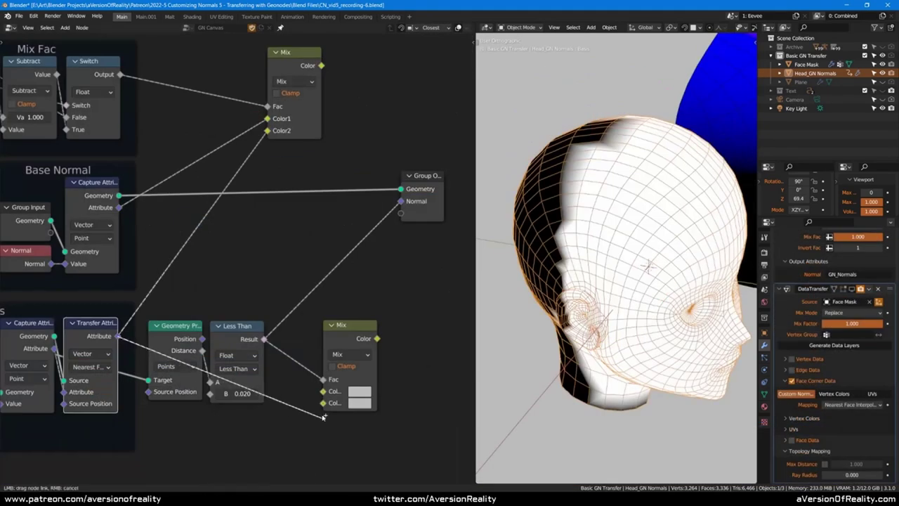
Step: Link the base normal into the lower Mix, rearrange the Mix nodes, and send the result to output Normal
drag(119, 207, 323, 391)
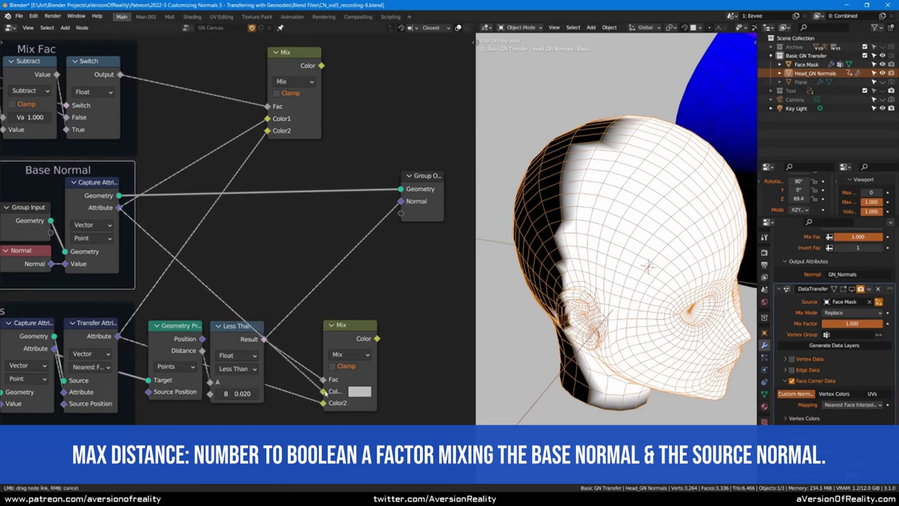
drag(343, 340, 295, 237)
drag(289, 70, 371, 94)
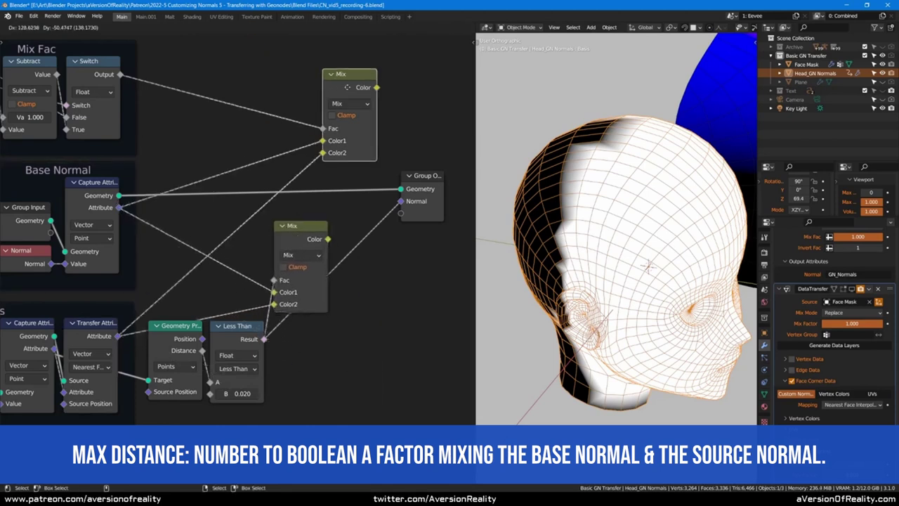
drag(419, 178, 440, 198)
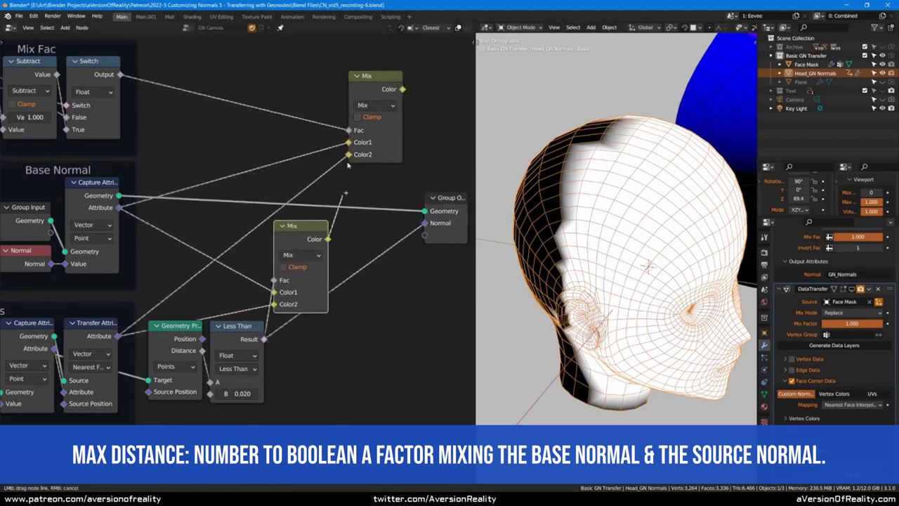
drag(375, 86, 425, 223)
mouse_move(667, 211)
middle_down()
mouse_move(623, 211)
mouse_move(653, 265)
middle_up()
Step: Hide the wireframe overlay and set the invert factor from 1 to 0
key(shift+alt+z)
middle_drag(651, 264, 632, 260)
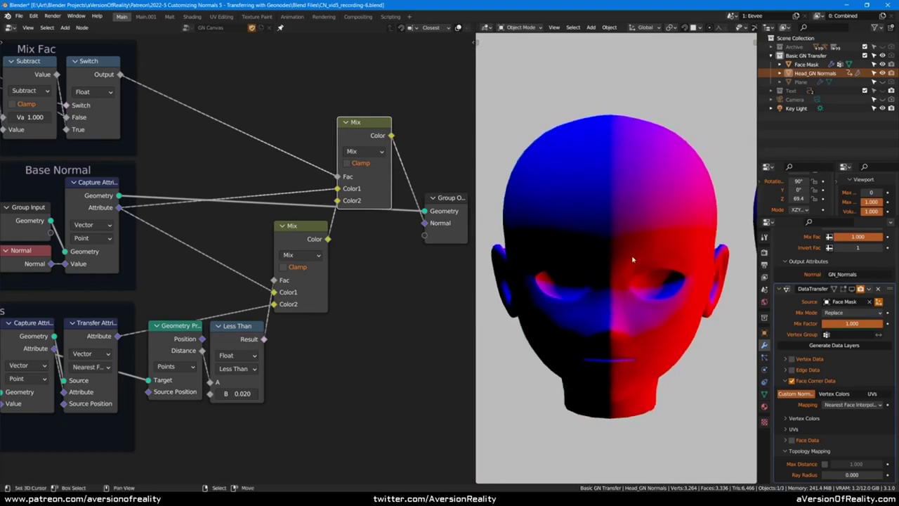
scroll(792, 319, up, 2)
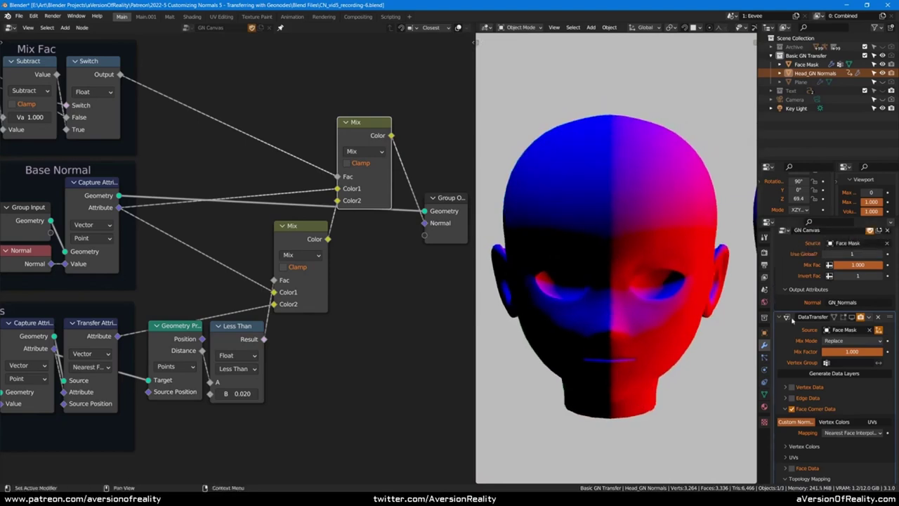
click(836, 278)
middle_drag(632, 225, 687, 220)
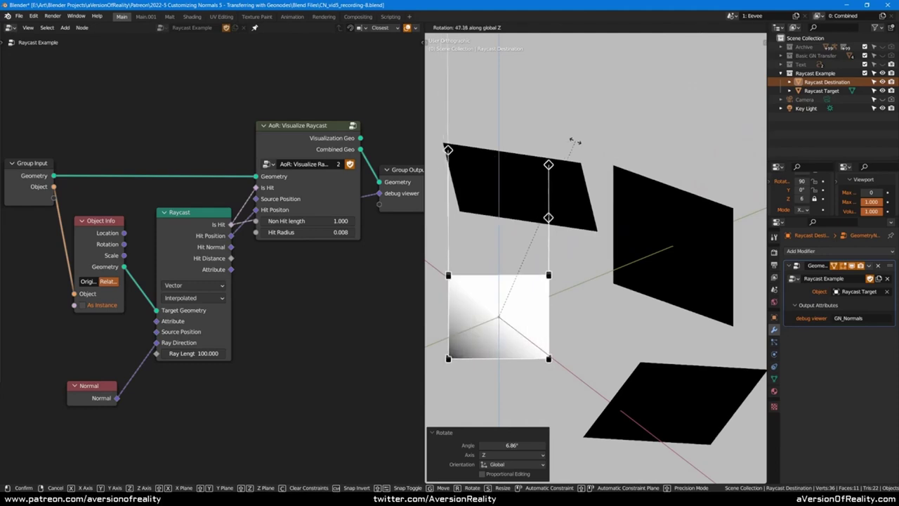
Step: Rotate the Raycast Destination plane twice about the Z axis
click(580, 138)
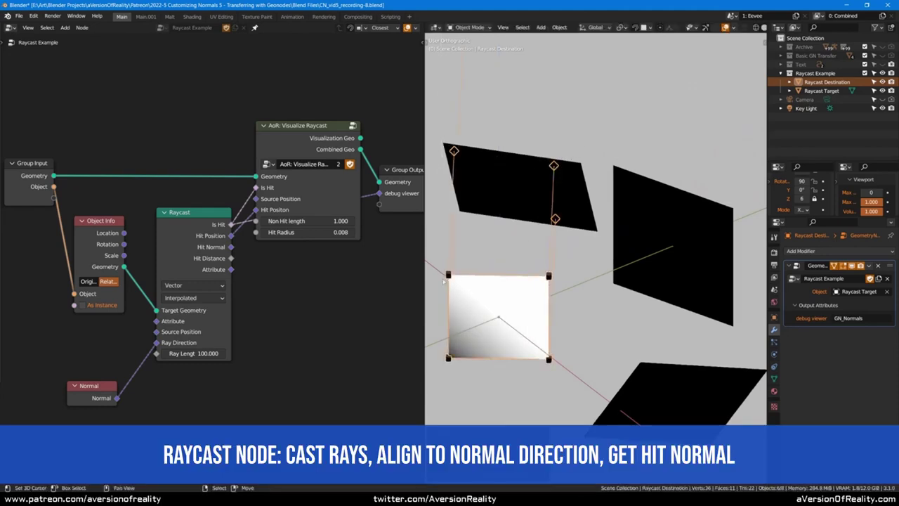
key(r)
key(z)
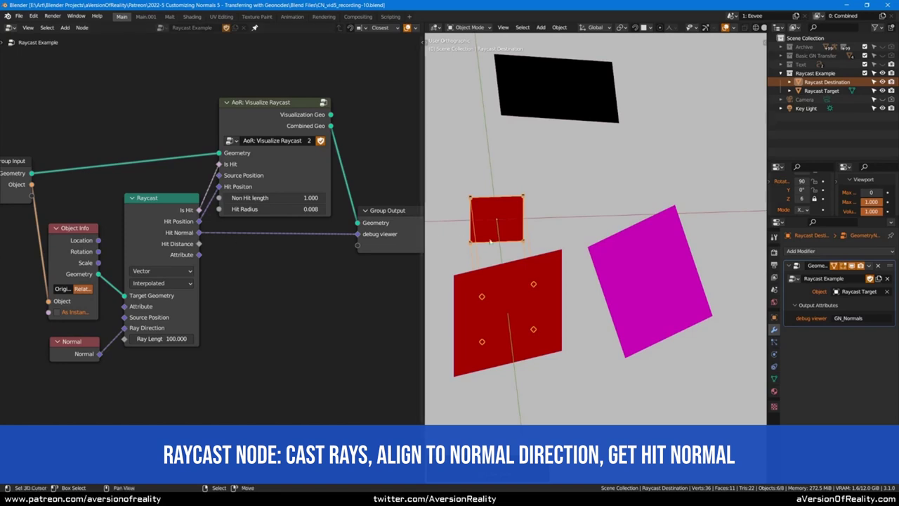
key(r)
key(z)
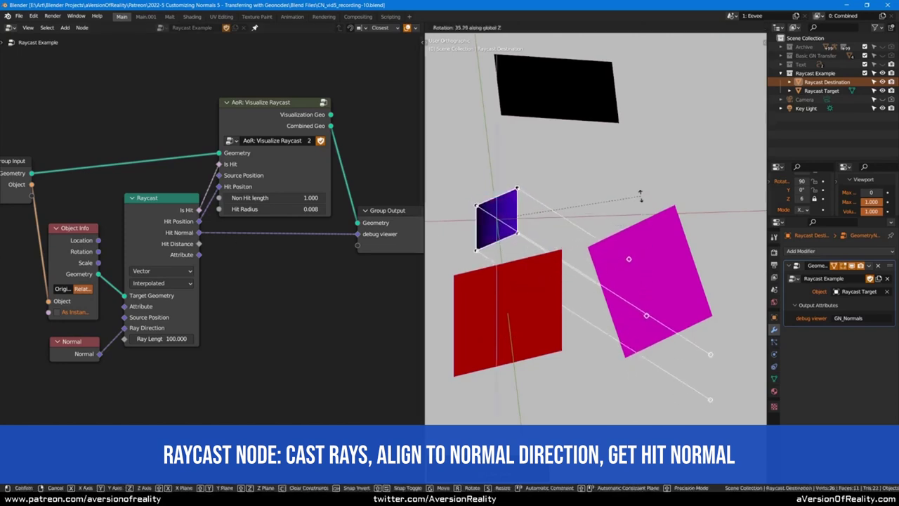
click(636, 171)
Step: Orbit around the planes to check the ray hits, then save the file
middle_drag(636, 170, 552, 192)
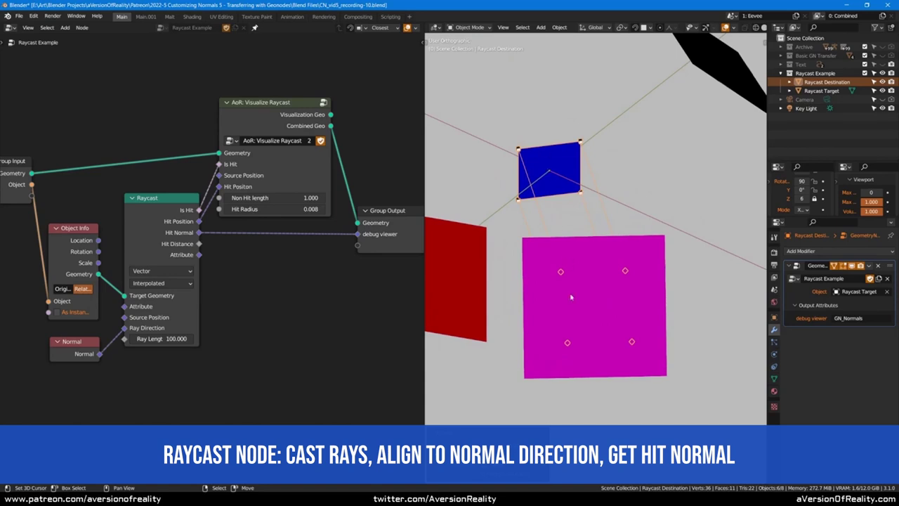
mouse_move(561, 207)
middle_down()
mouse_move(685, 243)
mouse_move(673, 267)
mouse_move(543, 174)
mouse_move(461, 186)
mouse_move(533, 204)
mouse_move(513, 263)
middle_up()
key(ctrl+s)
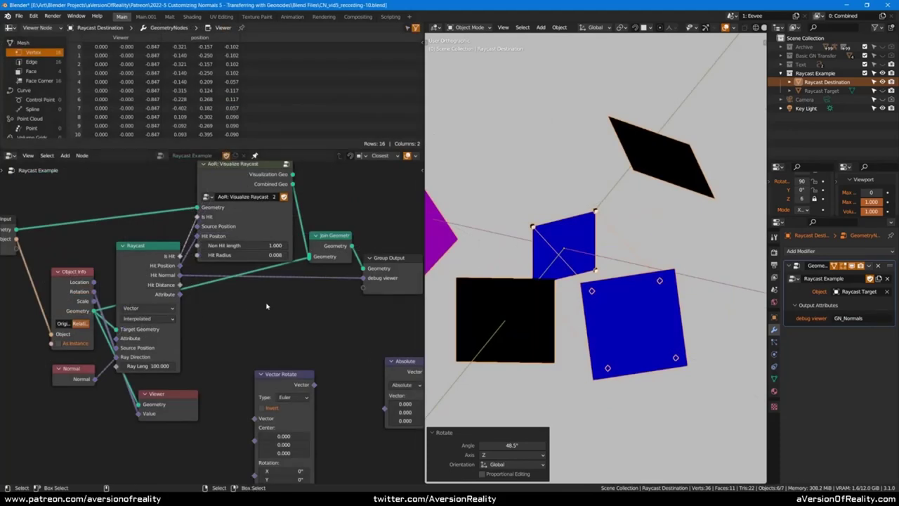
Step: Move Object Info and Group Input left and set Object Info to Original space
click(192, 283)
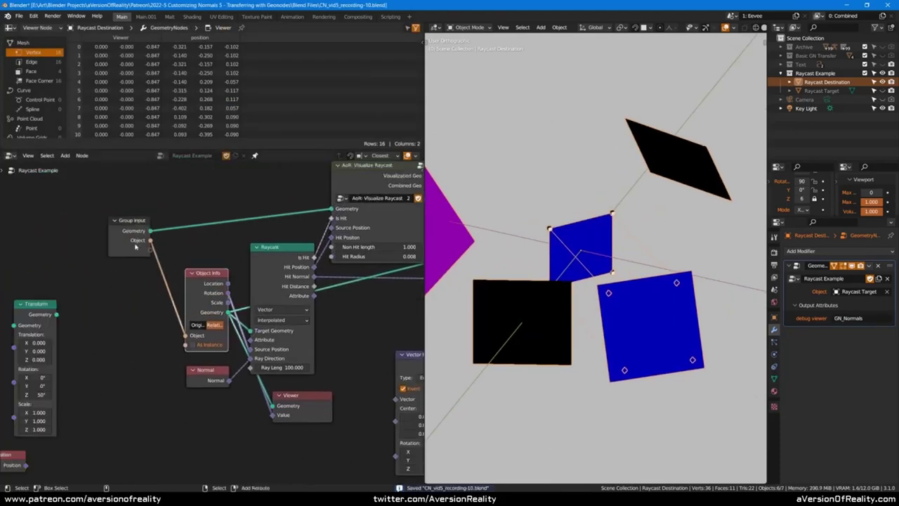
shift+click(133, 224)
drag(202, 322, 137, 321)
click(133, 324)
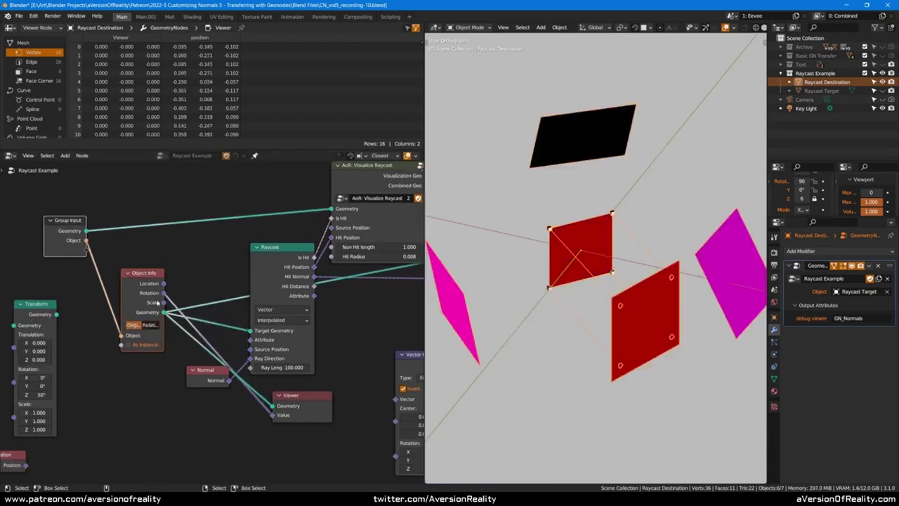
middle_drag(145, 299, 129, 351)
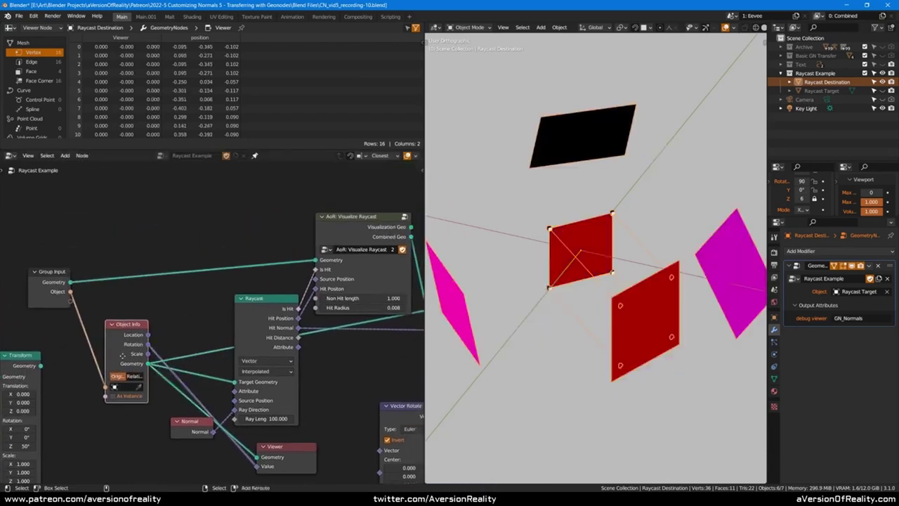
Step: Duplicate the Object Info node and make the copy read the Raycast object
key(shift+d)
click(138, 251)
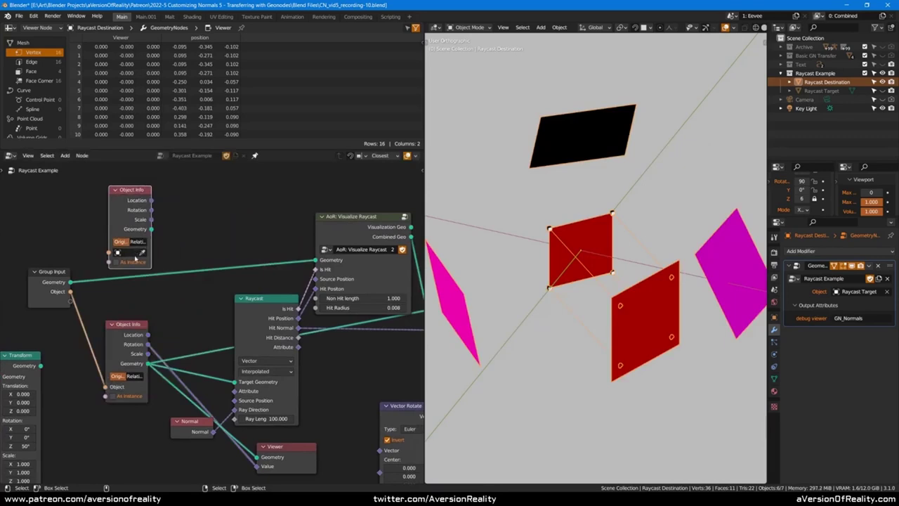
click(134, 253)
scroll(151, 330, down, 3)
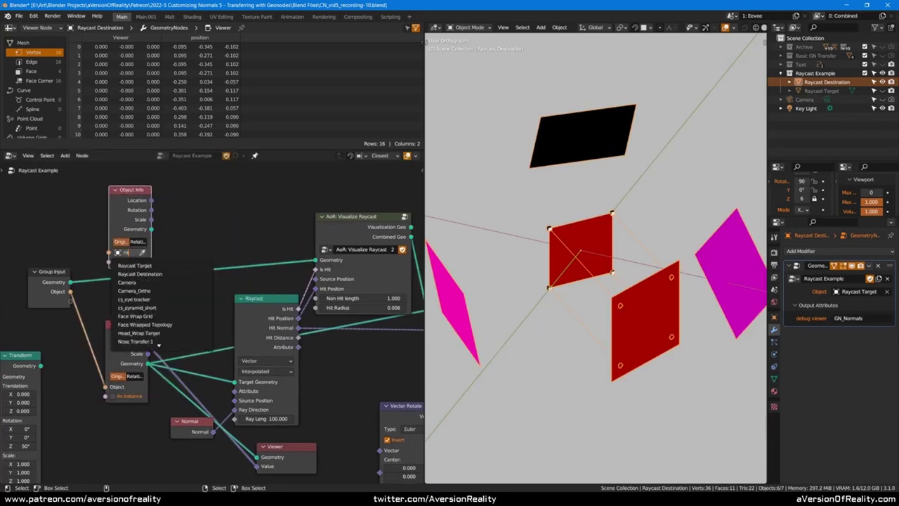
click(154, 275)
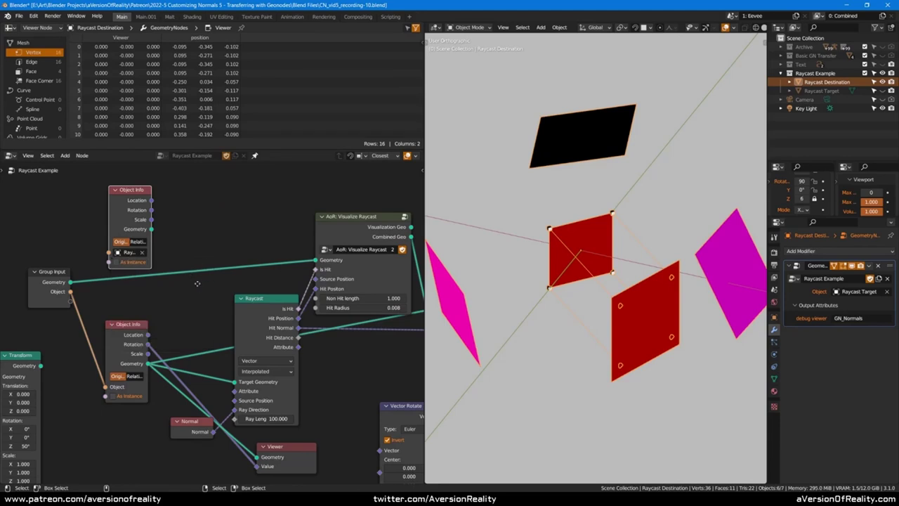
mouse_move(197, 283)
middle_down()
mouse_move(221, 247)
mouse_move(157, 265)
mouse_move(296, 277)
middle_up()
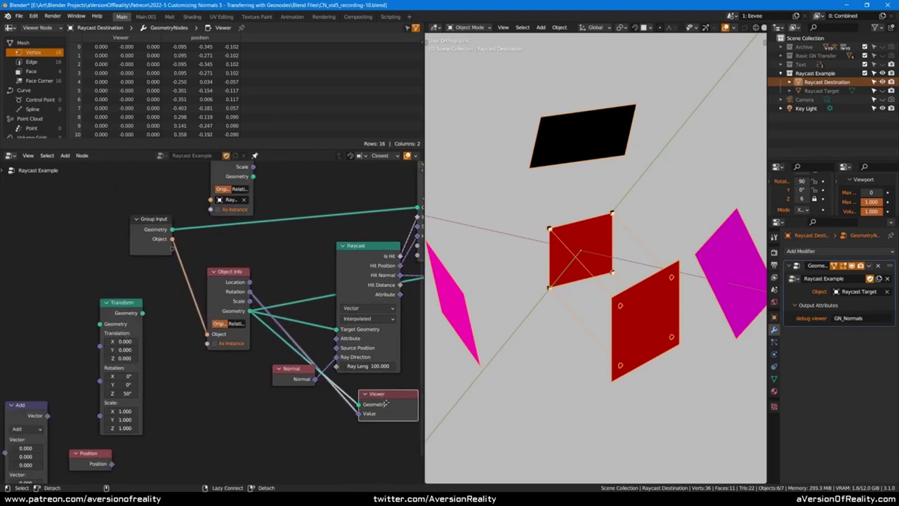
Step: Insert a Transform node before the Raycast target and feed it the Raycast object's Rotation
alt+drag(388, 397, 375, 439)
mouse_move(121, 303)
mouse_down()
mouse_move(296, 280)
mouse_move(295, 258)
mouse_up()
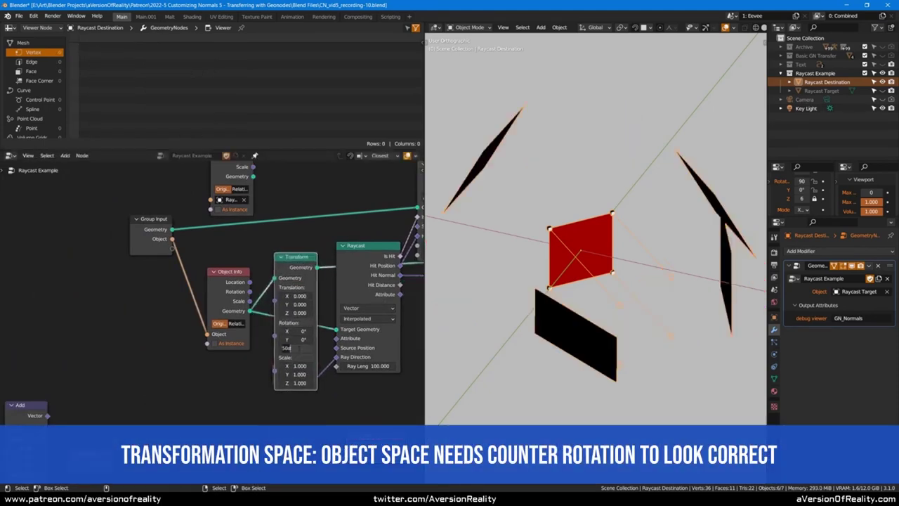
text(0)
key(Return)
middle_drag(264, 182, 245, 212)
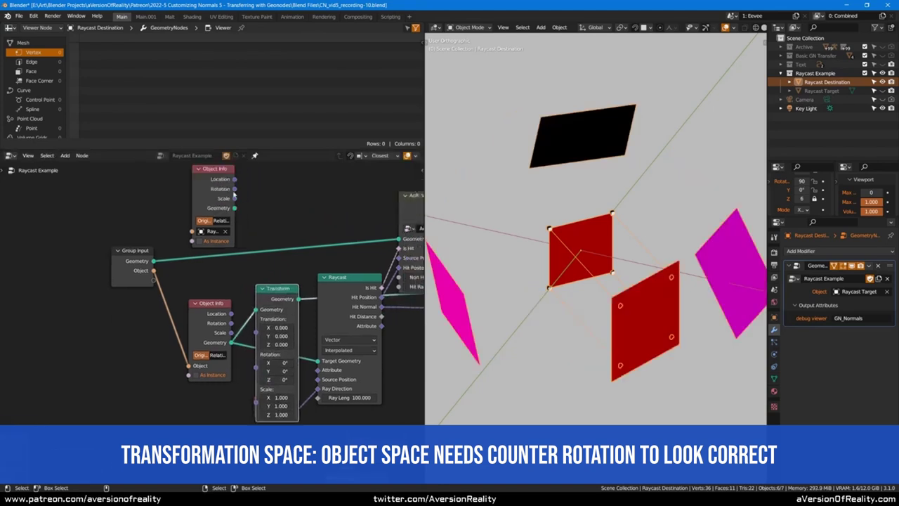
drag(234, 190, 258, 370)
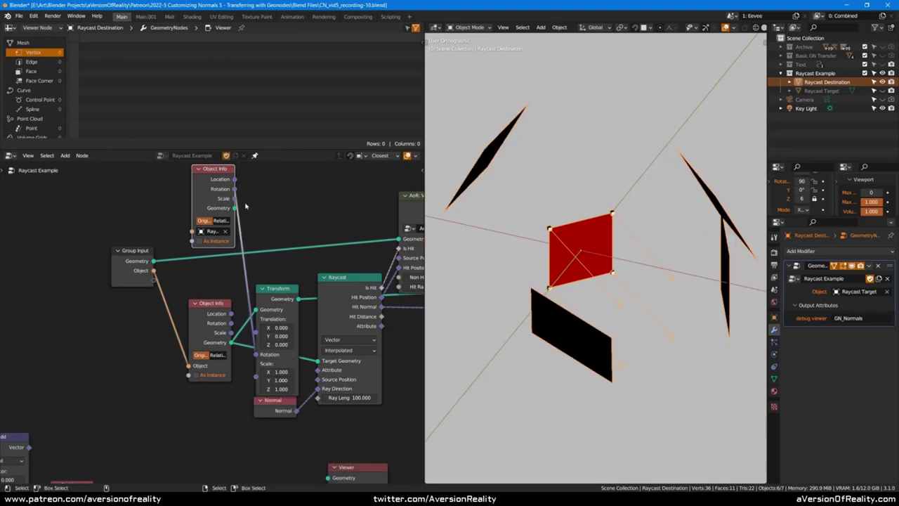
drag(209, 190, 130, 275)
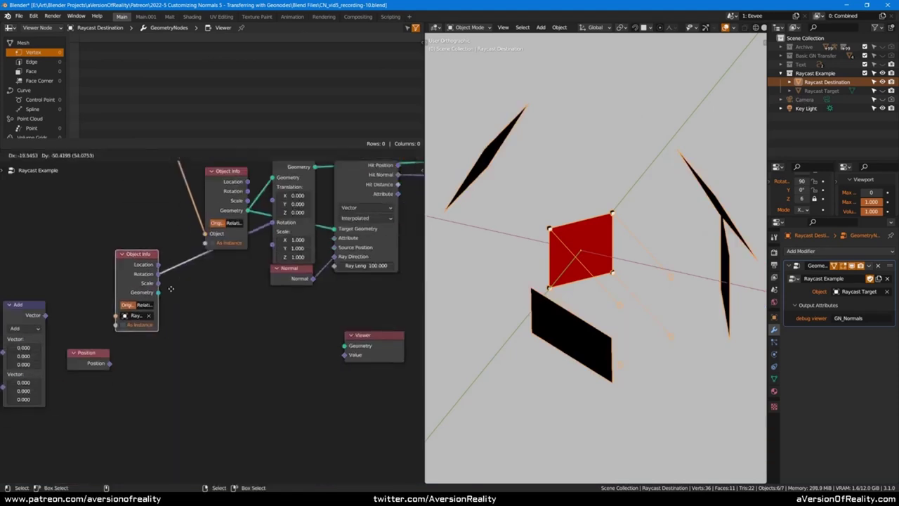
drag(32, 323, 268, 310)
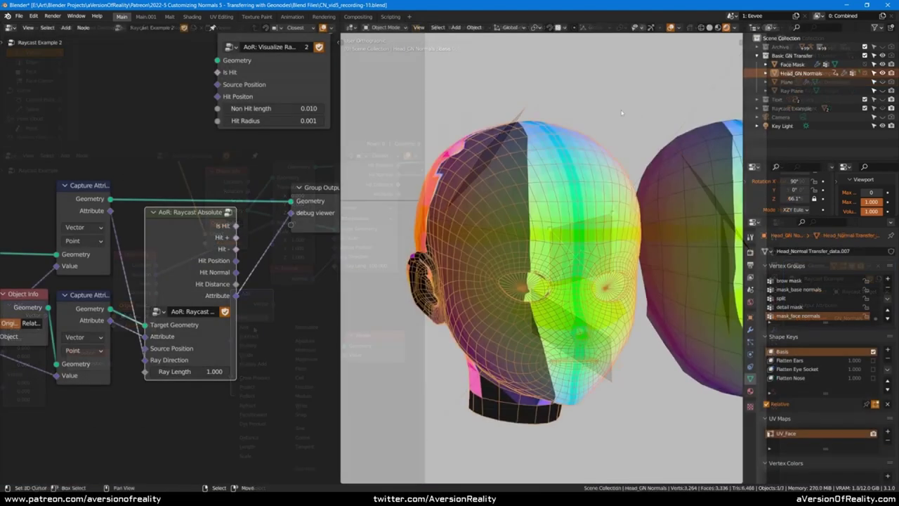
Step: Widen the node editor and enter the AoR: Raycast Absolute group to view its nodes
mouse_move(601, 108)
middle_down()
mouse_move(640, 108)
mouse_move(629, 91)
middle_up()
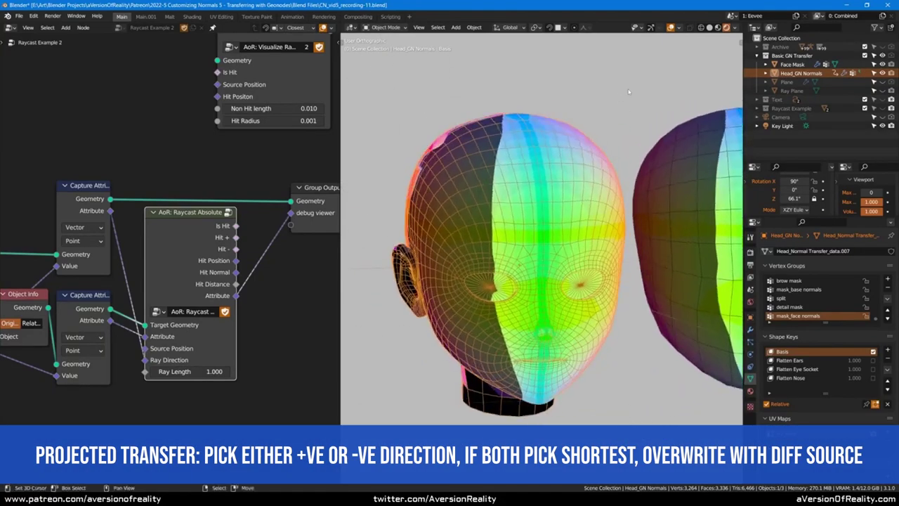
drag(341, 232, 462, 232)
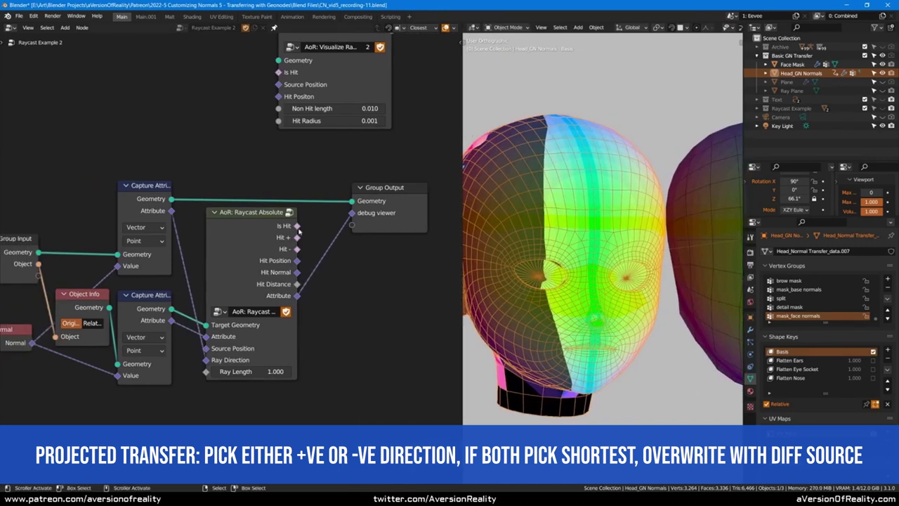
key(Tab)
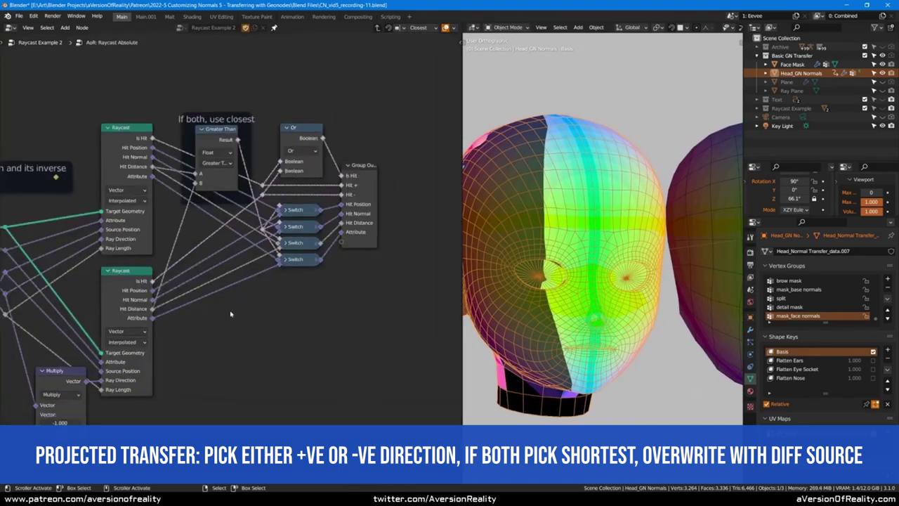
middle_drag(220, 307, 368, 297)
middle_drag(244, 262, 293, 262)
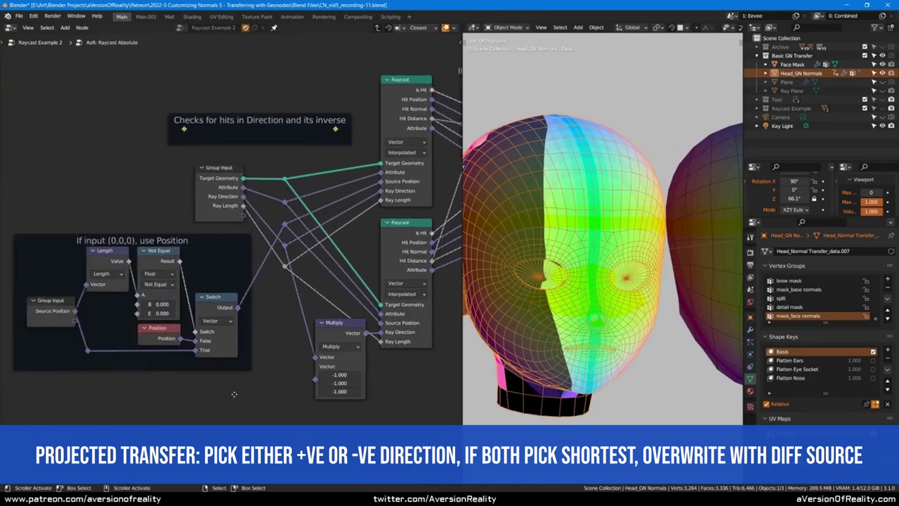
scroll(293, 262, up, 2)
Step: Inspect the If input (0,0,0) frame and its Group Input, then return to the parent tree
click(305, 220)
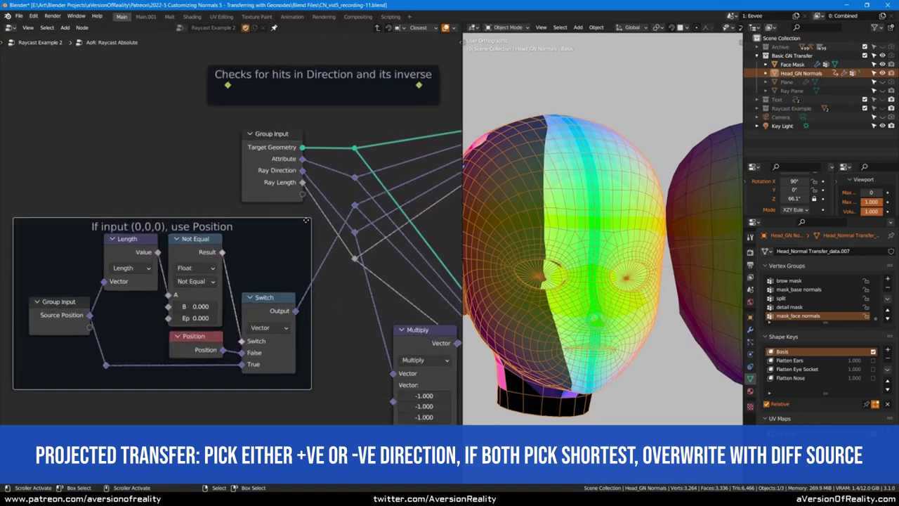
click(56, 317)
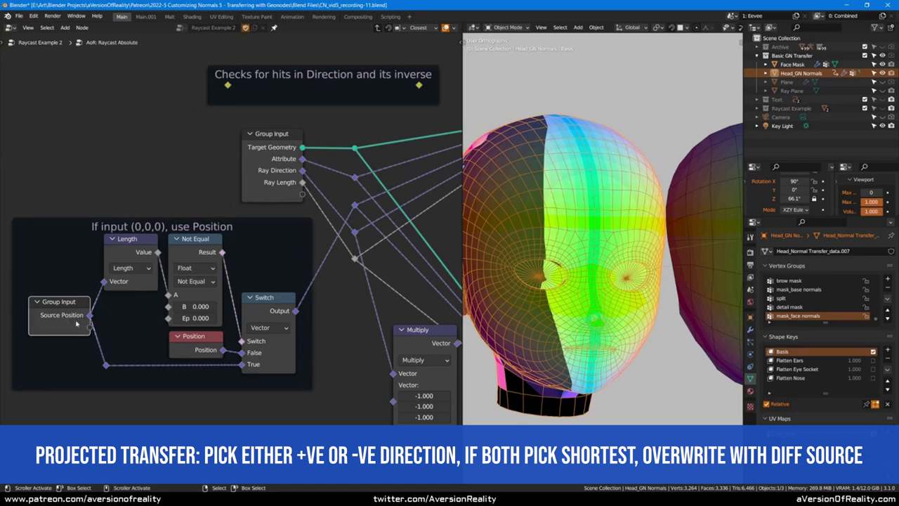
key(Tab)
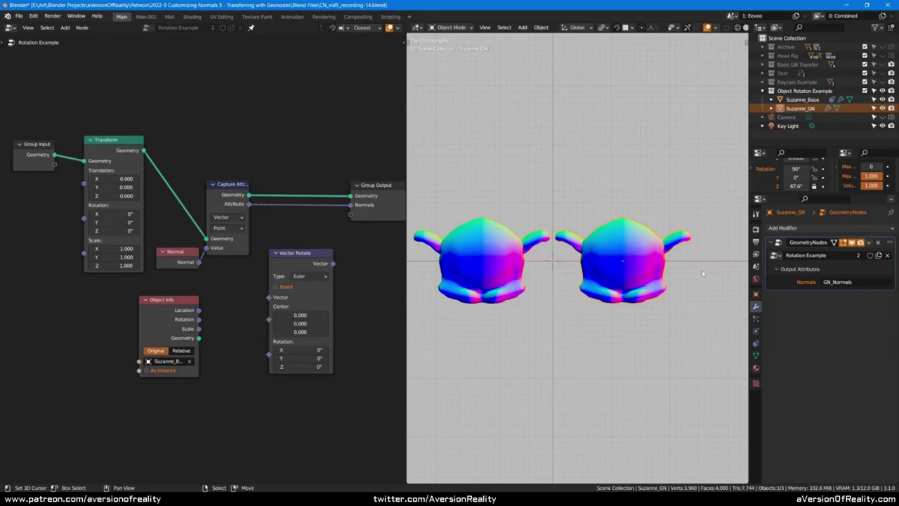
Step: Rotate both Suzannes around the global Z axis and place a Vector Rotate node
key(r)
key(z)
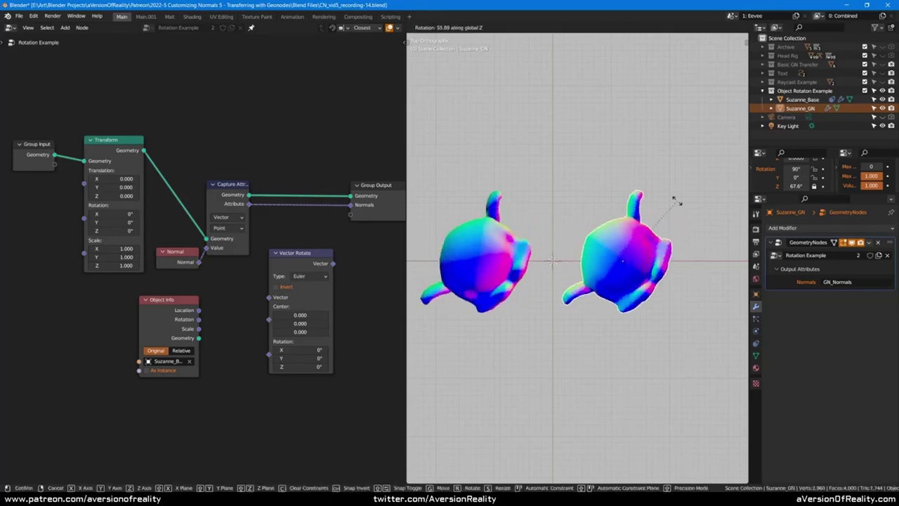
click(641, 166)
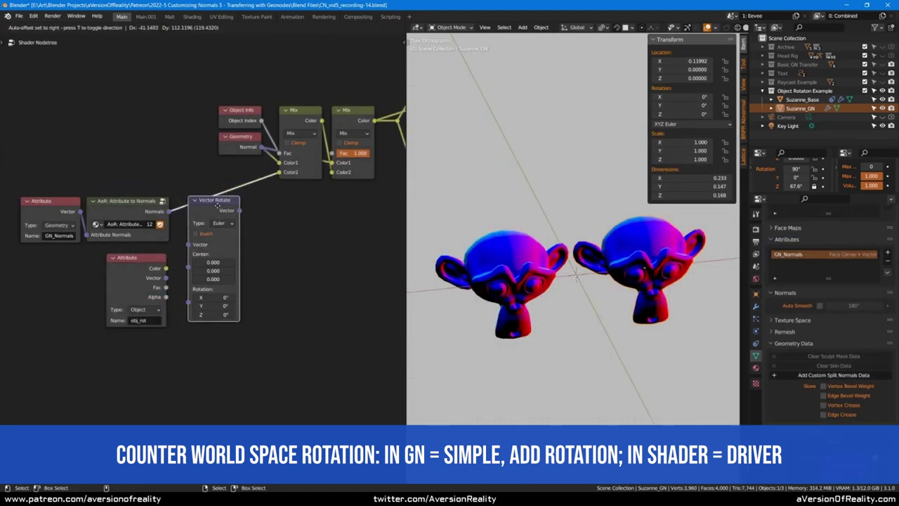
click(216, 204)
Step: Wire obj_rot into Vector Rotate's Rotation, rotate the monkeys in top view, and move GN Canvas last
mouse_move(166, 277)
mouse_down()
mouse_move(187, 298)
mouse_move(188, 288)
mouse_up()
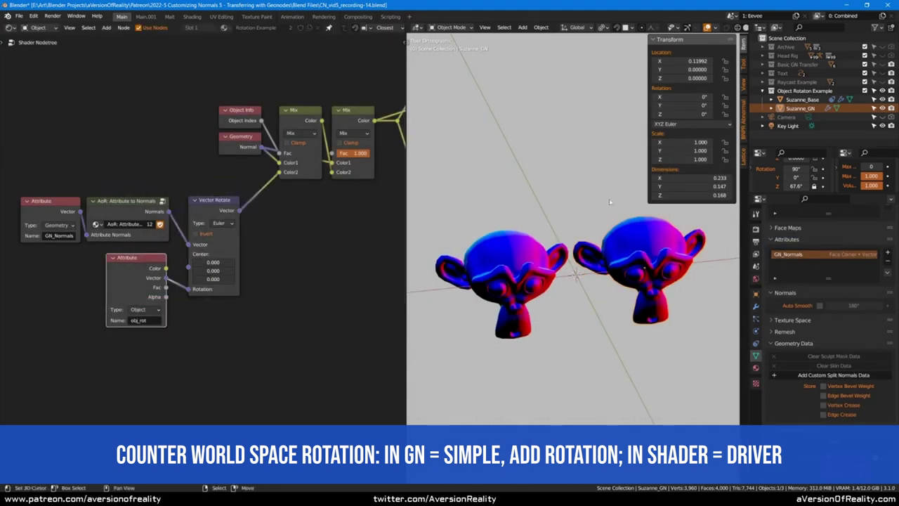
key(KP_7)
key(r)
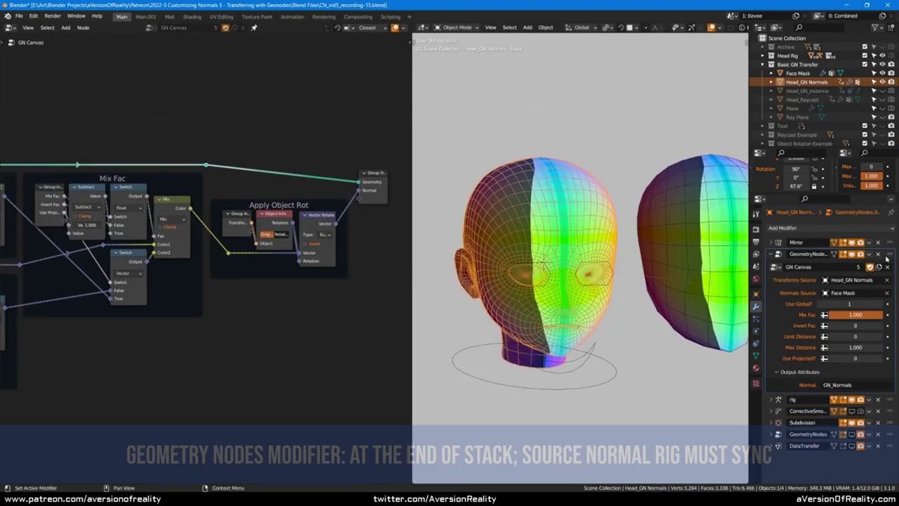
drag(882, 254, 852, 342)
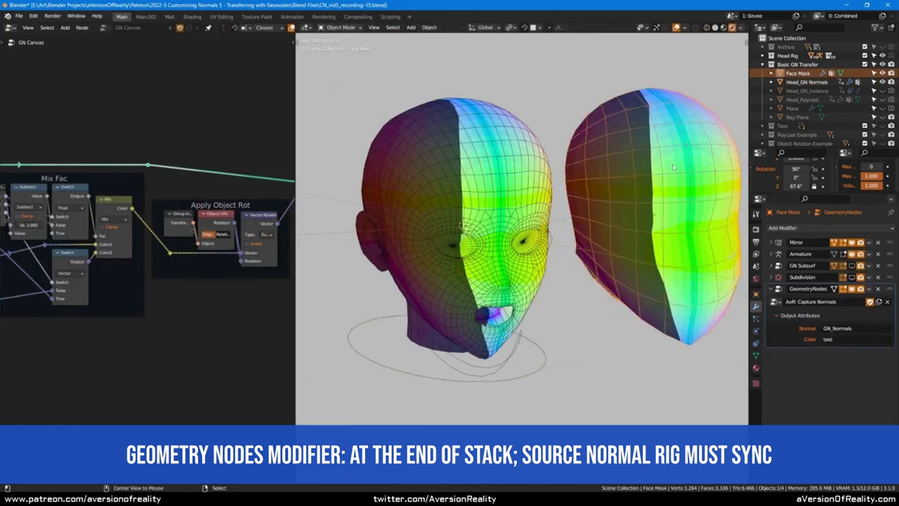
Step: Reset the Face Mask's location to the origin and change its viewport display setting
key(alt+g)
click(756, 294)
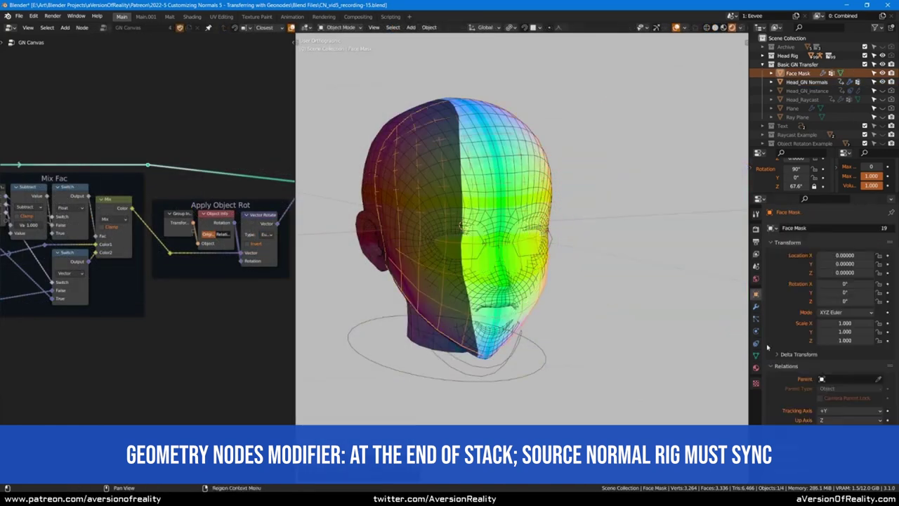
scroll(783, 389, down, 3)
click(850, 410)
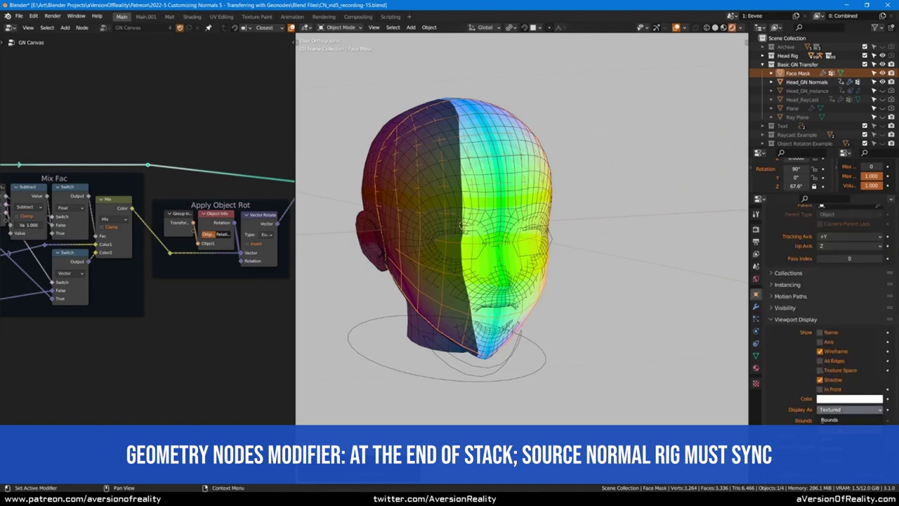
Step: Select the head rig's control in Pose Mode and tilt the head 46.7° around X
click(829, 420)
click(533, 330)
middle_drag(534, 330, 565, 324)
key(ctrl+Tab)
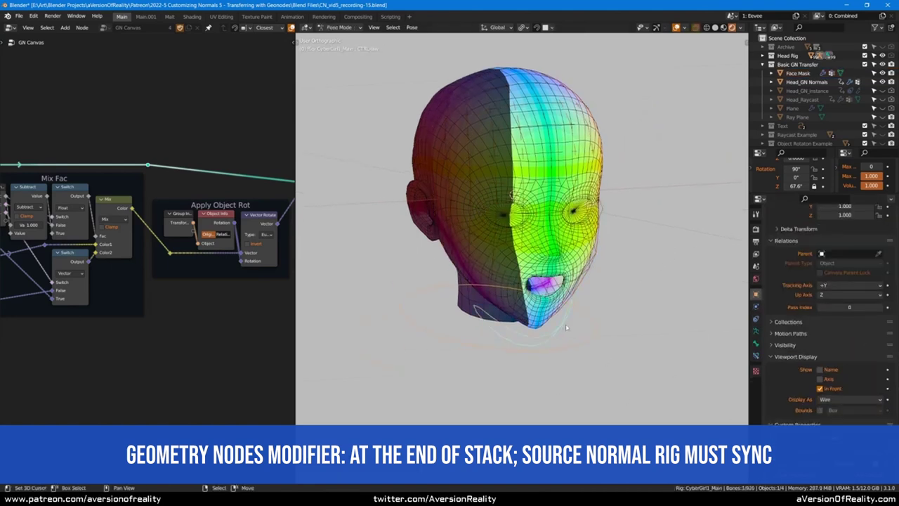
key(r)
key(x)
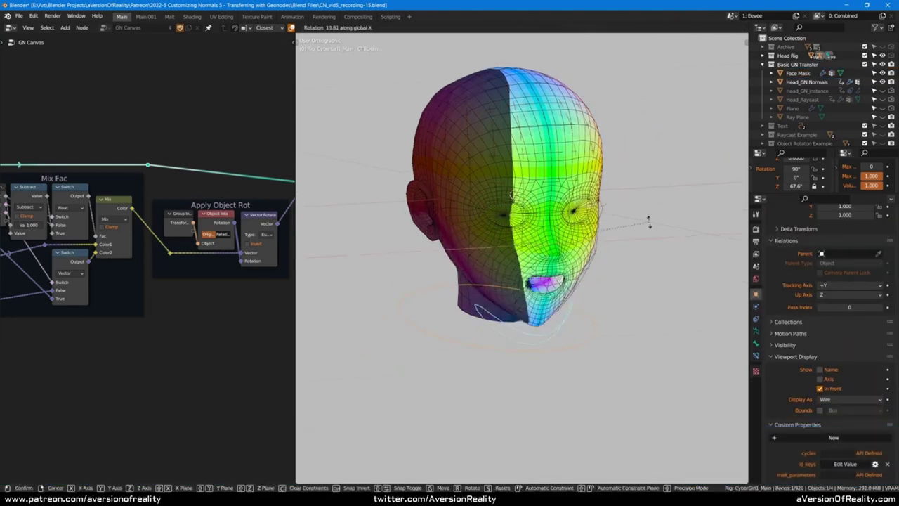
click(650, 197)
scroll(650, 197, up, 2)
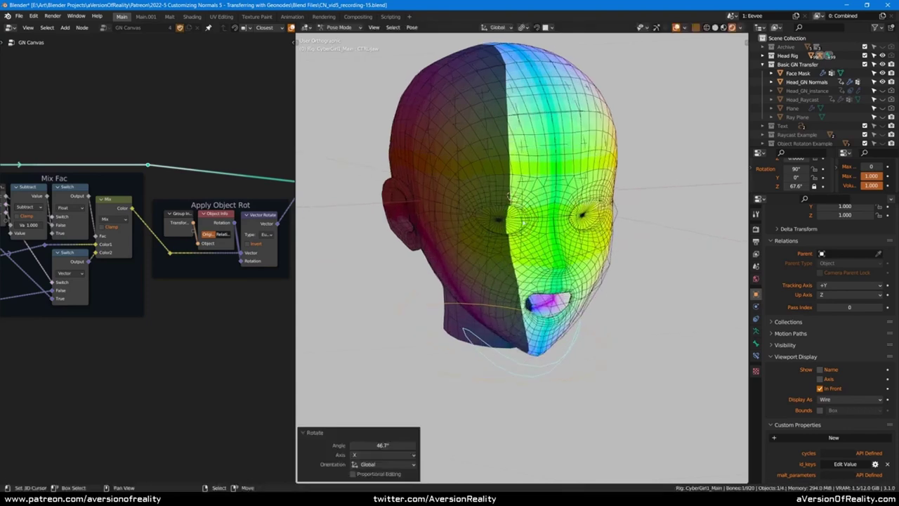
middle_drag(634, 257, 633, 259)
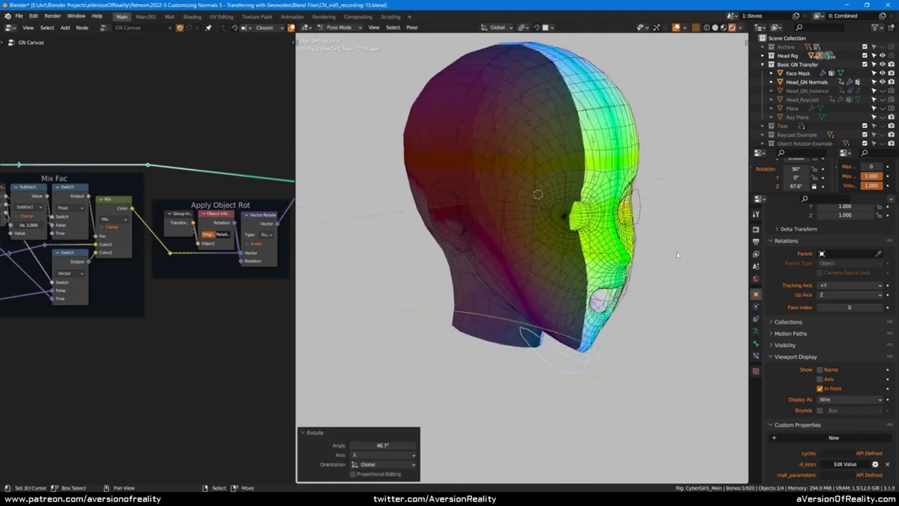
Step: Undo that tilt and rotate the head 32.6° around X instead
key(ctrl+z)
key(r)
key(x)
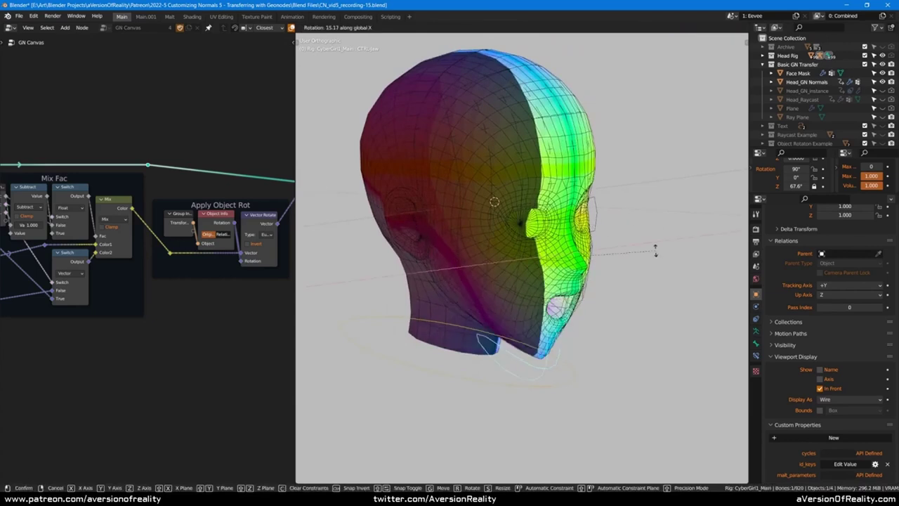
click(647, 279)
scroll(639, 267, up, 1)
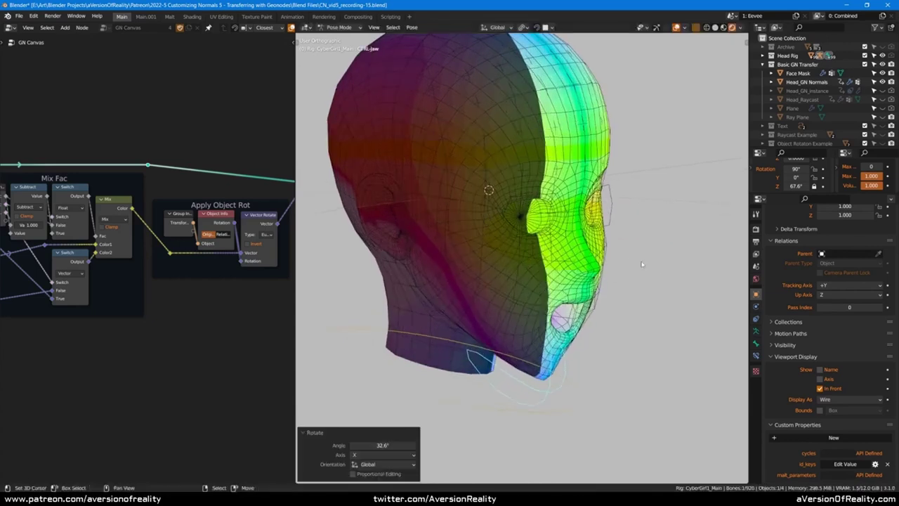
middle_drag(642, 265, 497, 279)
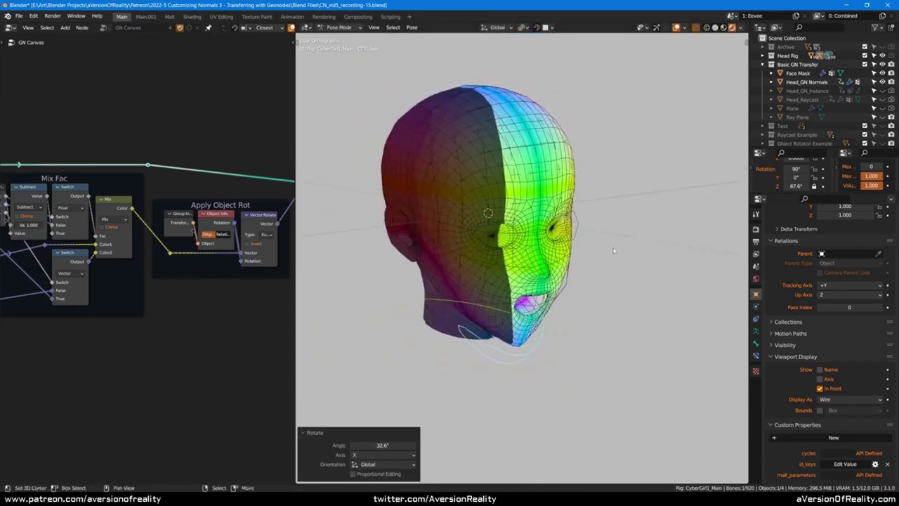
Step: Deselect, return to Object Mode, select the Face Mask and orbit to compare its normals from several angles
key(alt+a)
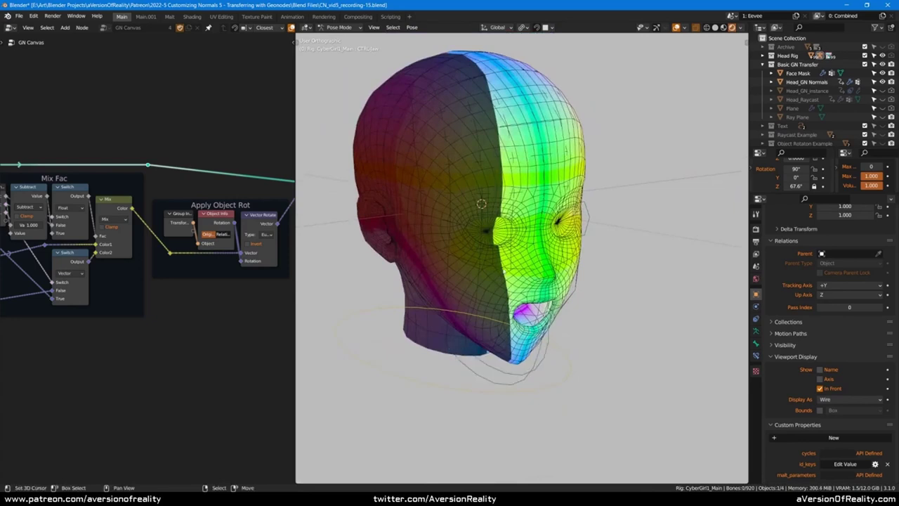
key(ctrl+Tab)
click(435, 140)
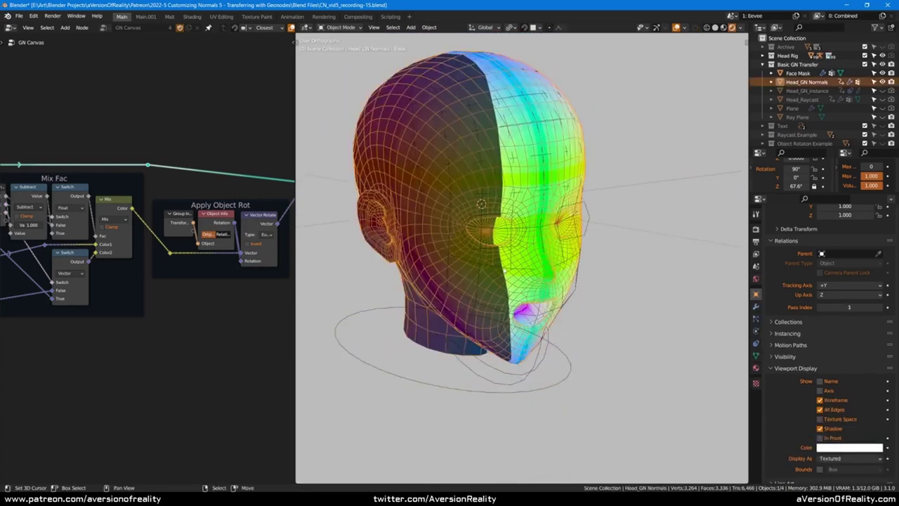
click(435, 140)
middle_drag(579, 249, 562, 245)
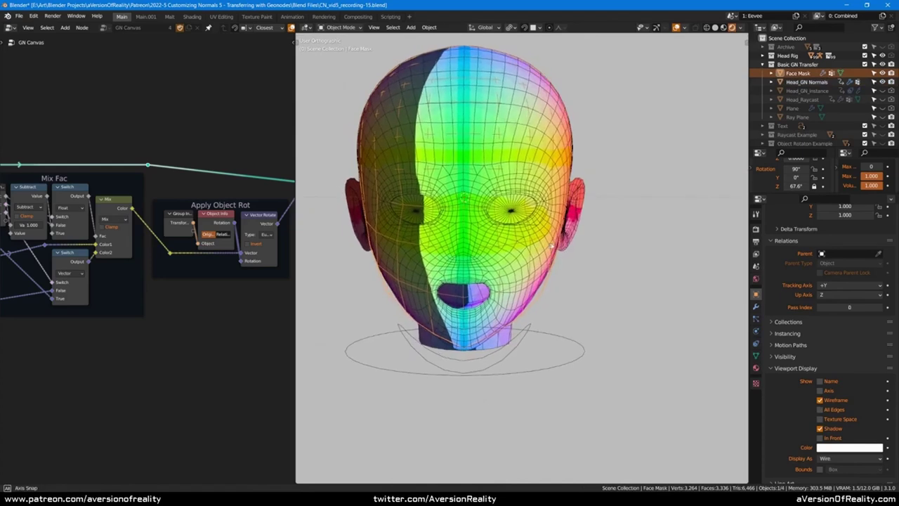
middle_drag(452, 230, 426, 264)
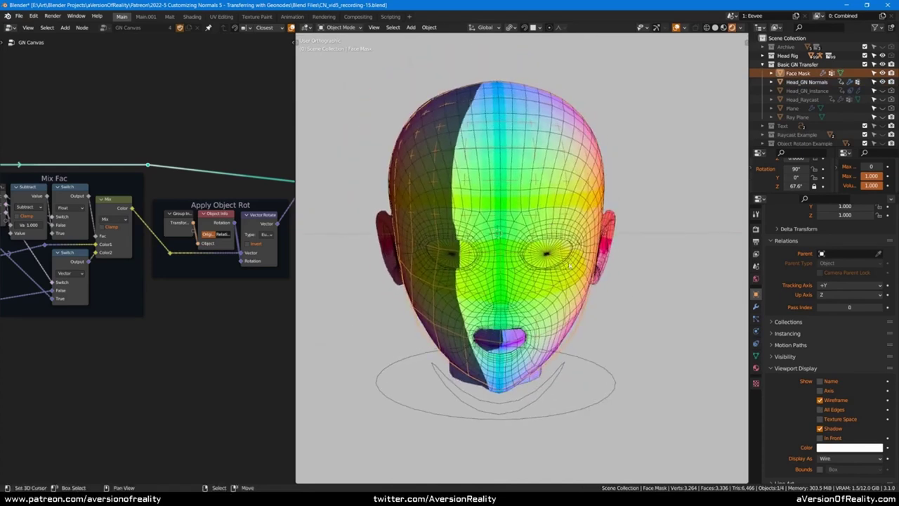
middle_drag(570, 267, 622, 262)
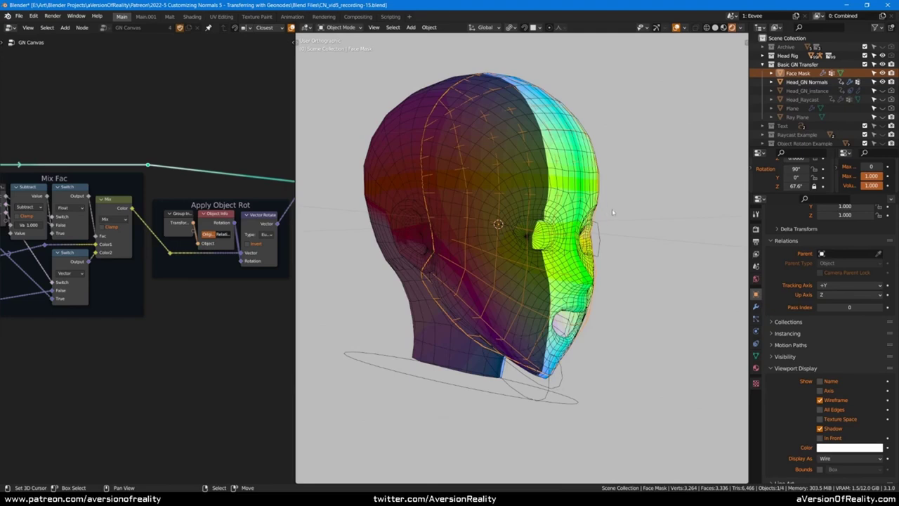
middle_drag(612, 208, 580, 213)
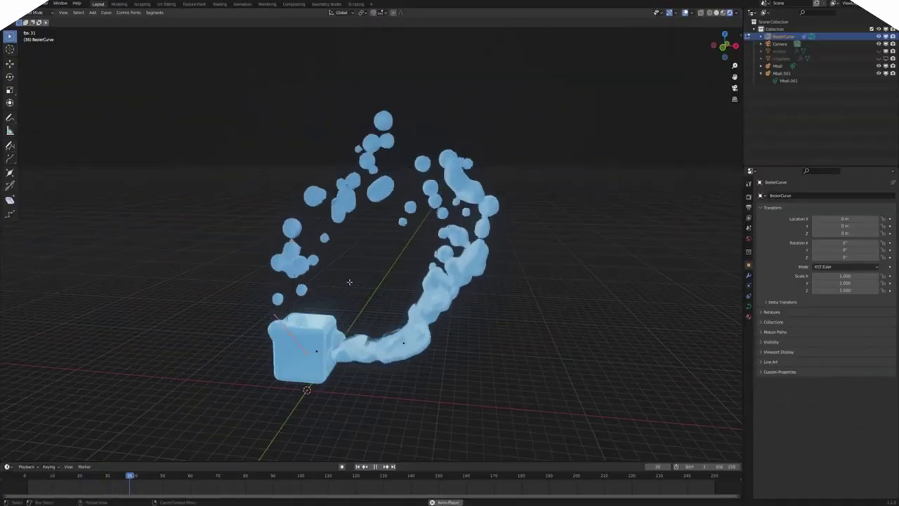
Step: Orbit around the animated metaball trail to preview the finished result
mouse_move(349, 281)
middle_down()
mouse_move(348, 226)
mouse_move(381, 257)
mouse_move(365, 267)
mouse_move(441, 290)
middle_up()
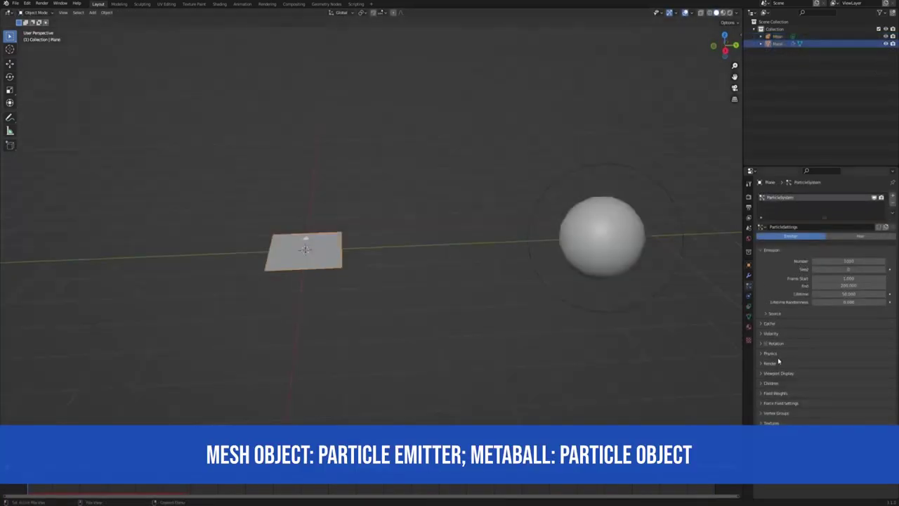
Step: Set the particles' Render As to Object and pick the Mball metaball as the instance object
click(772, 363)
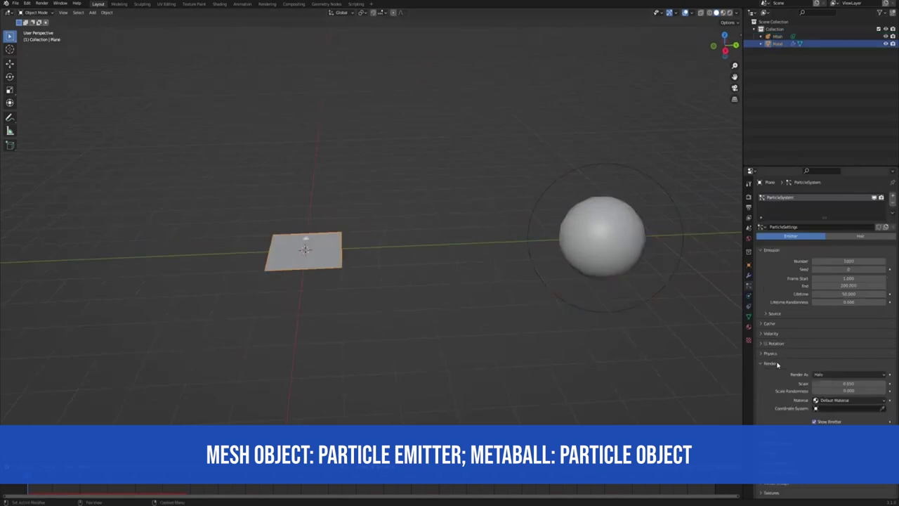
click(824, 375)
click(816, 413)
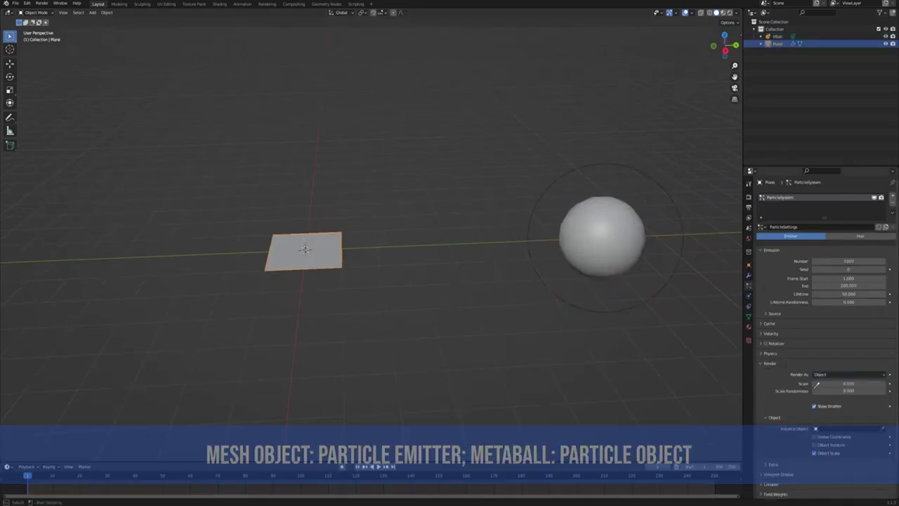
click(617, 242)
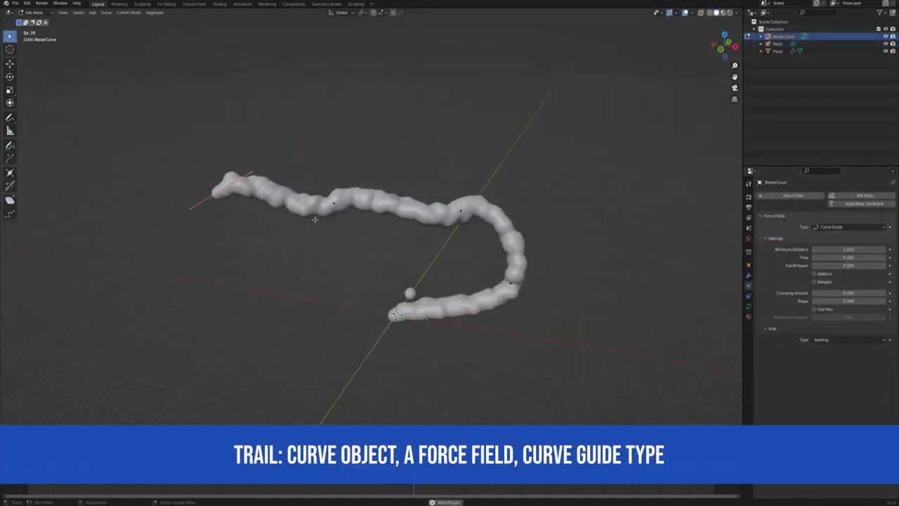
Step: Move the guide curve's endpoint, adjust the EMITTER particles' Lifetime, and select Mball
click(243, 270)
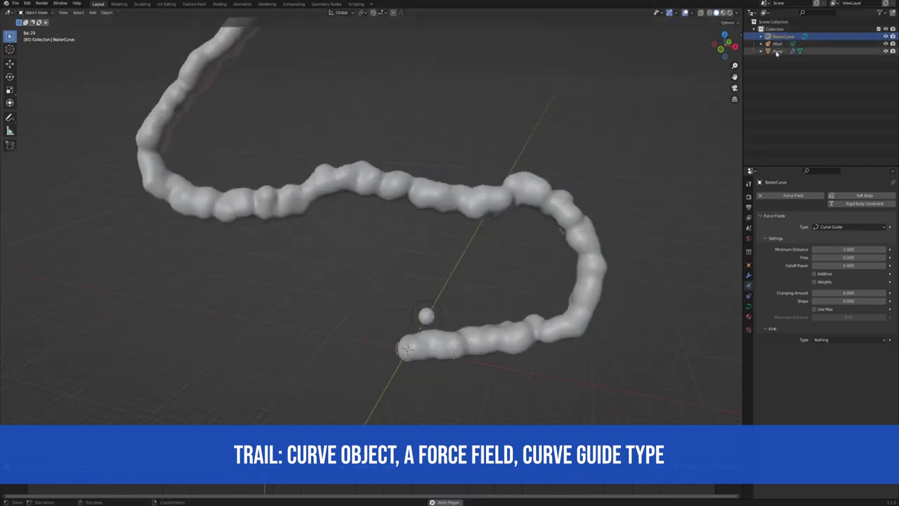
click(777, 51)
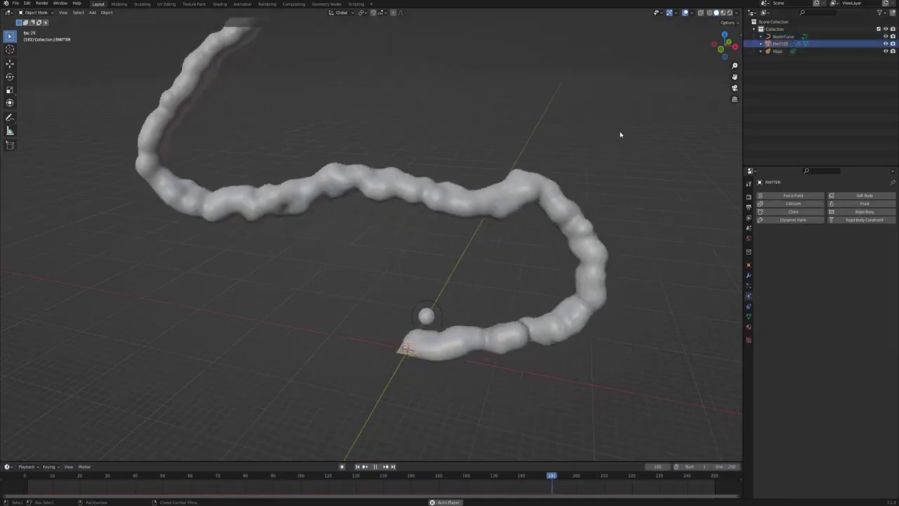
click(749, 284)
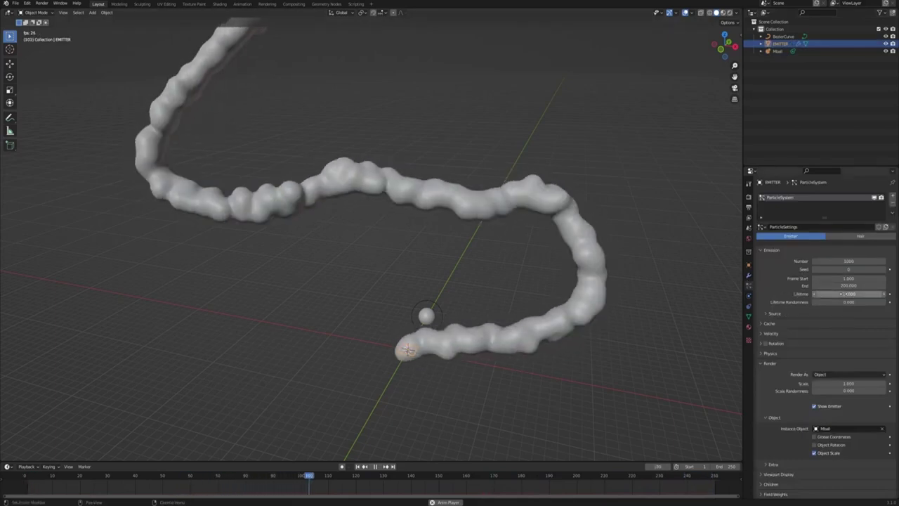
drag(848, 293, 574, 294)
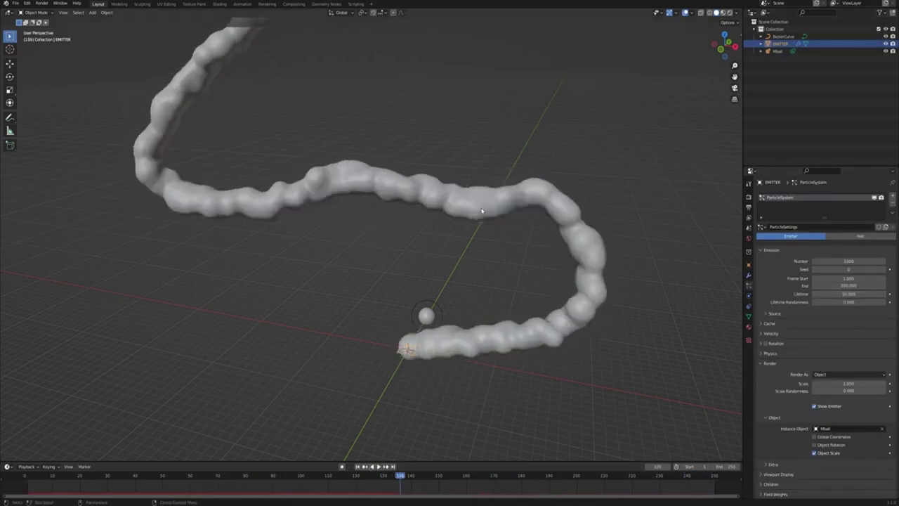
click(338, 181)
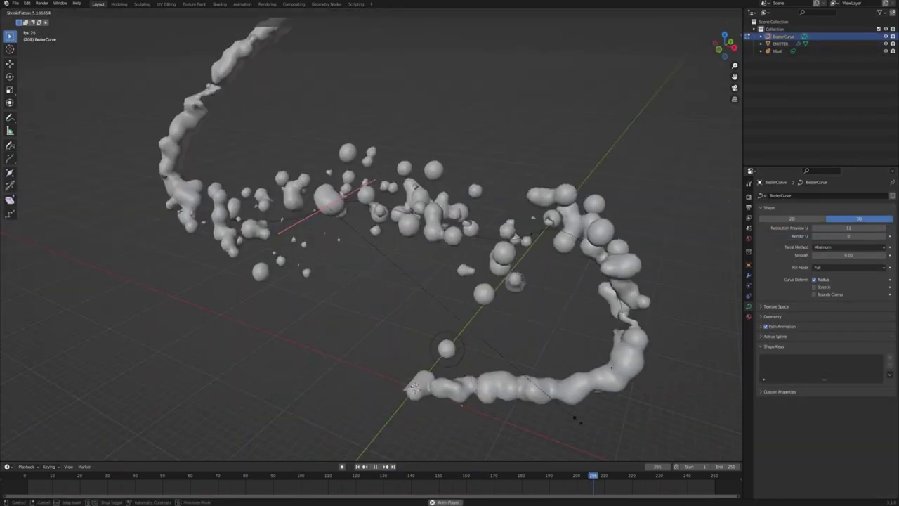
Step: Tilt the guide curve with Ctrl+T, return to Object Mode, and orbit around the animating trail
middle_drag(359, 248, 425, 199)
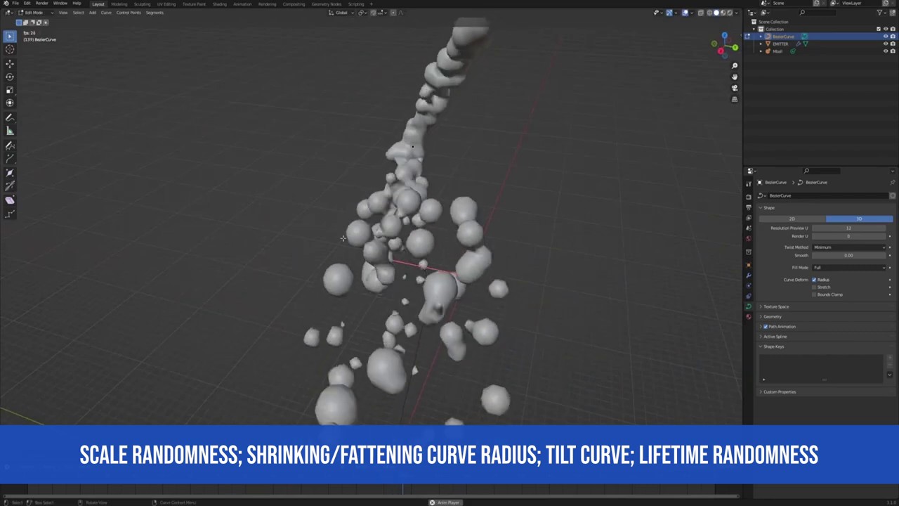
middle_drag(424, 200, 444, 208)
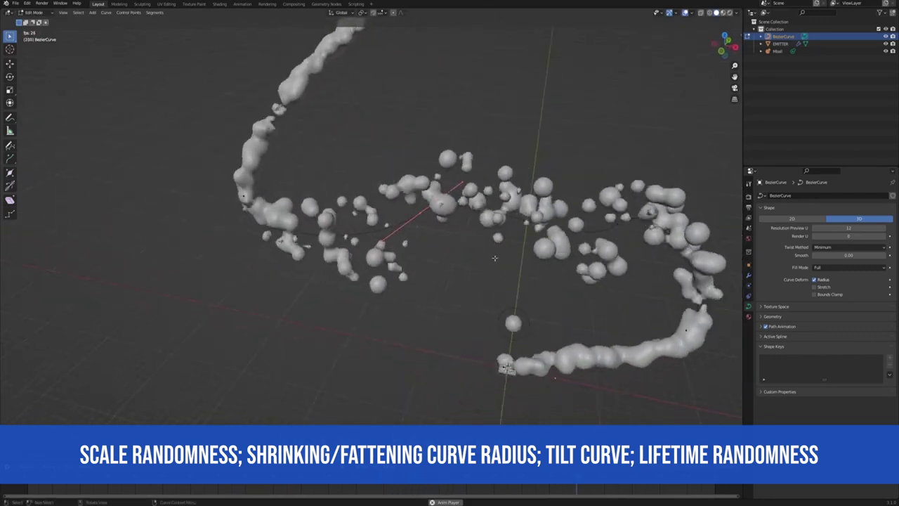
key(ctrl+t)
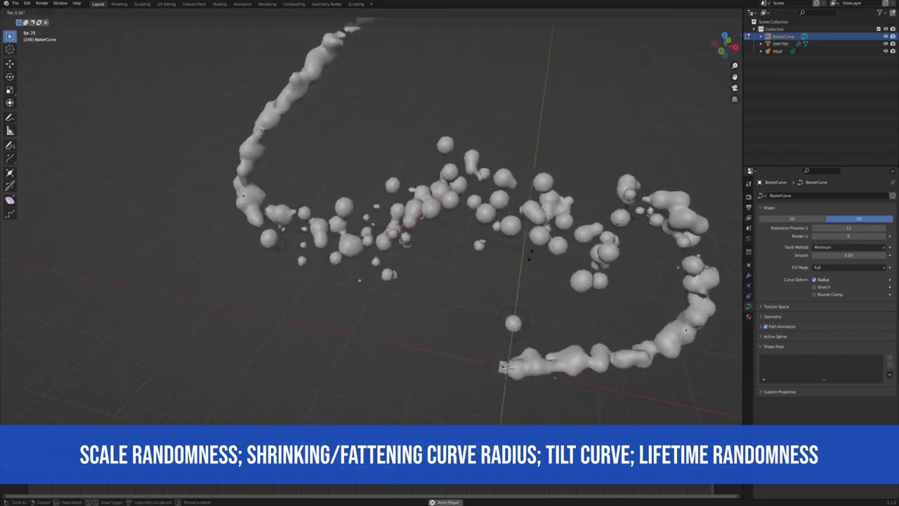
click(435, 309)
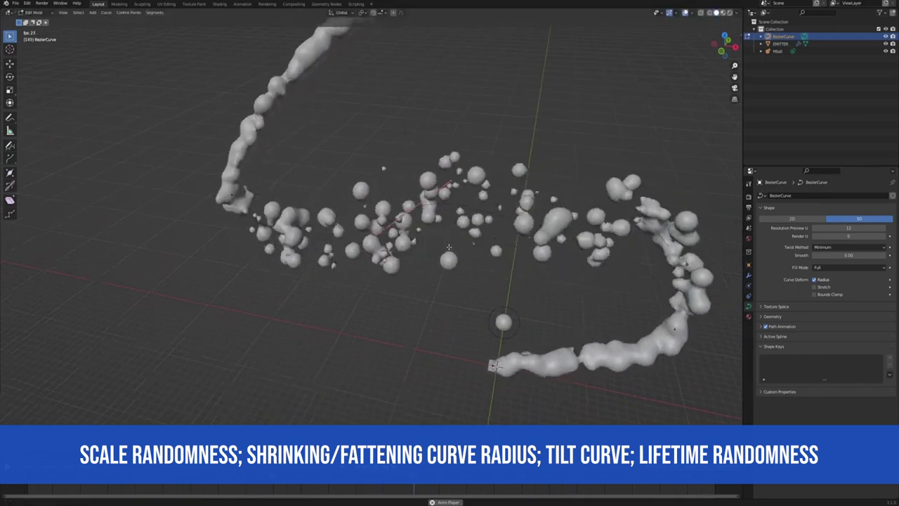
key(Tab)
middle_drag(444, 232, 406, 227)
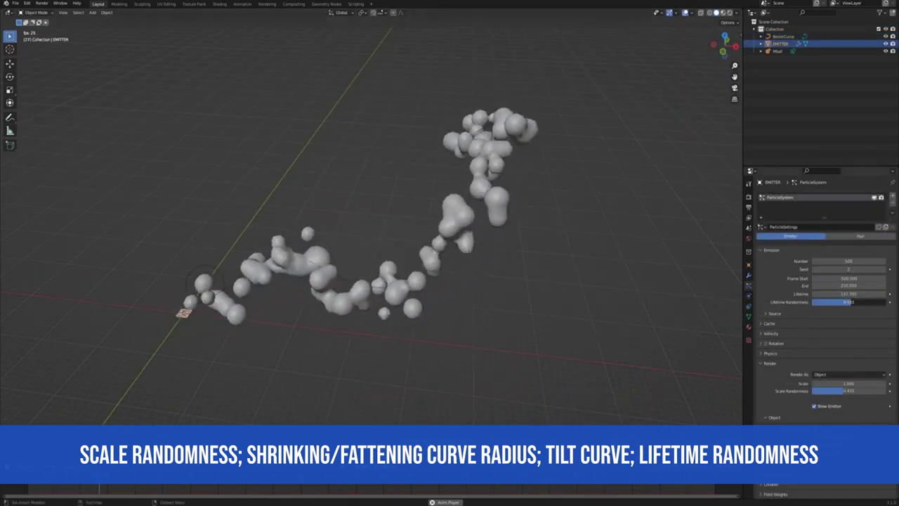
mouse_move(428, 268)
middle_down()
mouse_move(295, 247)
mouse_move(312, 238)
middle_up()
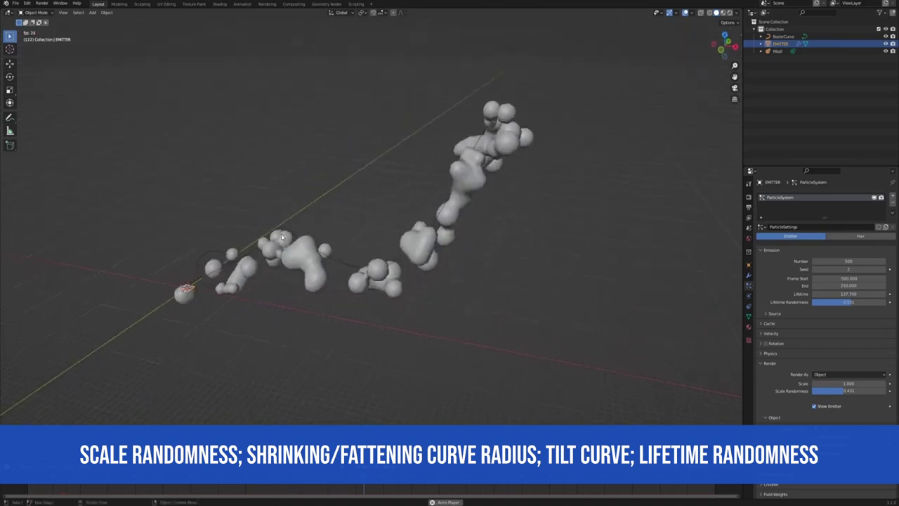
mouse_move(408, 242)
middle_down()
mouse_move(465, 201)
mouse_move(417, 210)
mouse_move(410, 253)
middle_up()
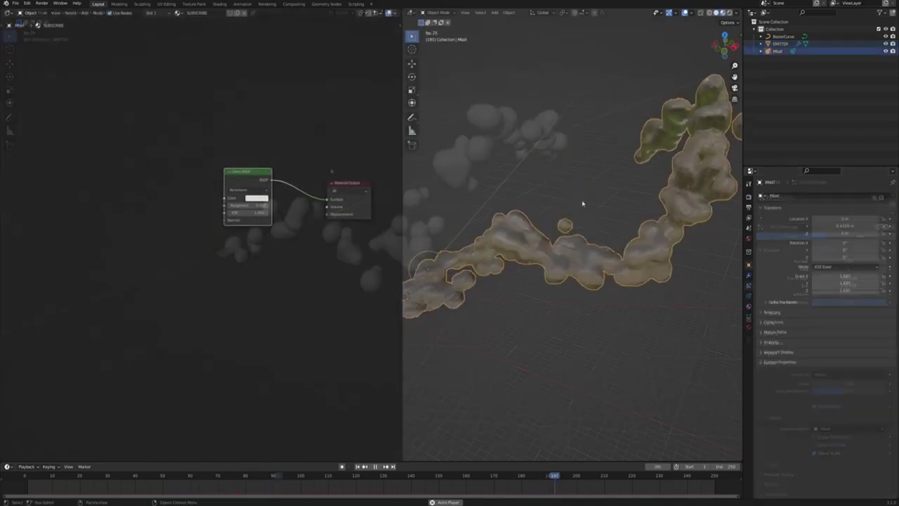
Step: Set the Glass BSDF colour to a pale light blue
click(255, 200)
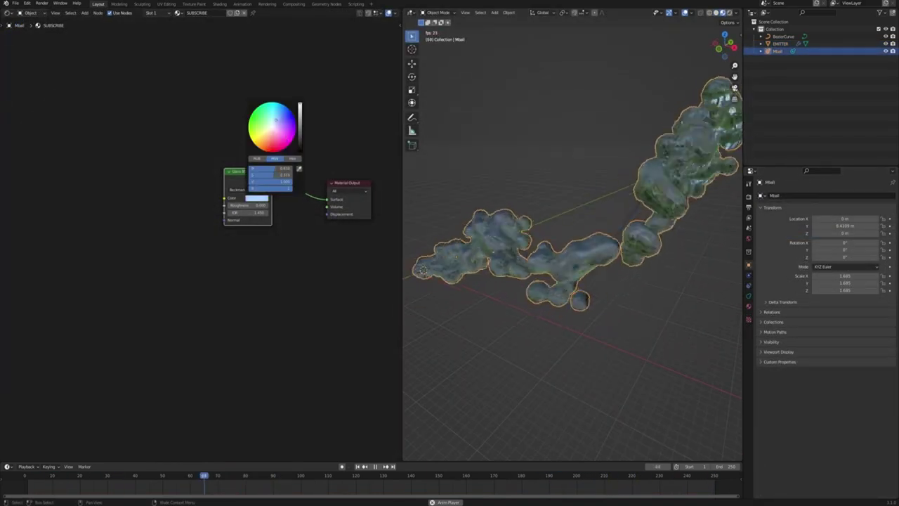